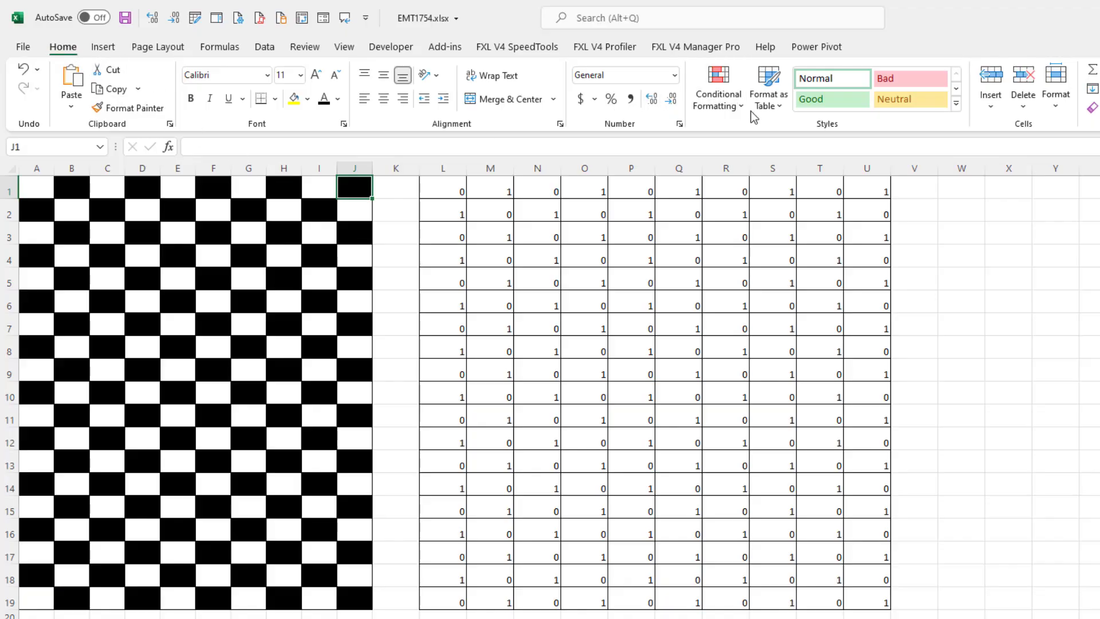
Step: Look over the conditional formatting options and the existing MOD formula in M11
{"action": "left_click", "coordinate": [741, 107]}
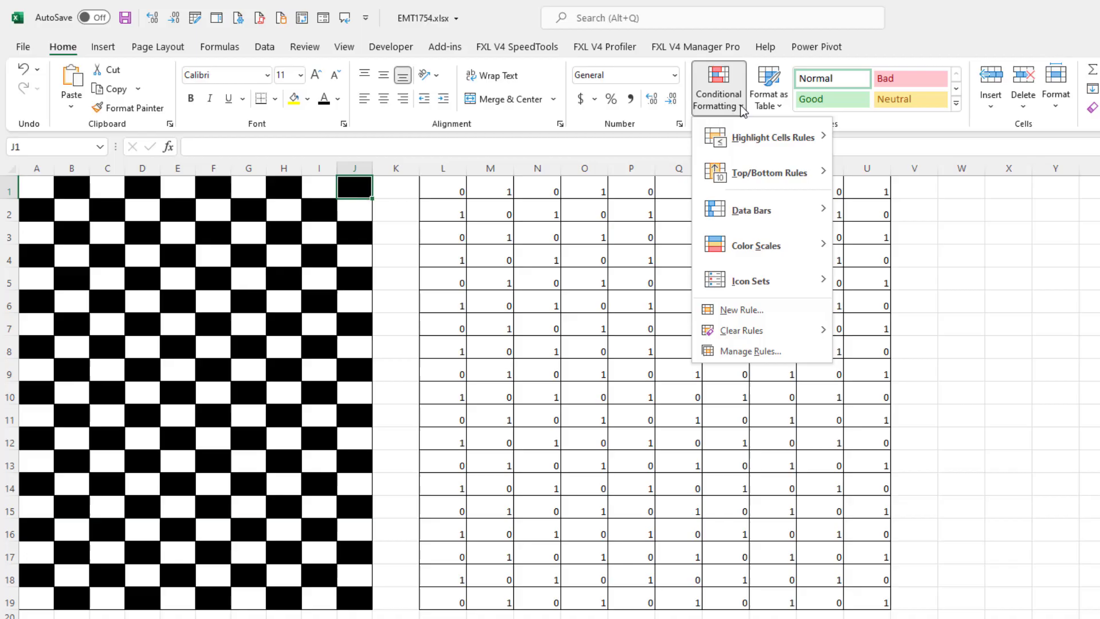
{"action": "left_click", "coordinate": [720, 113]}
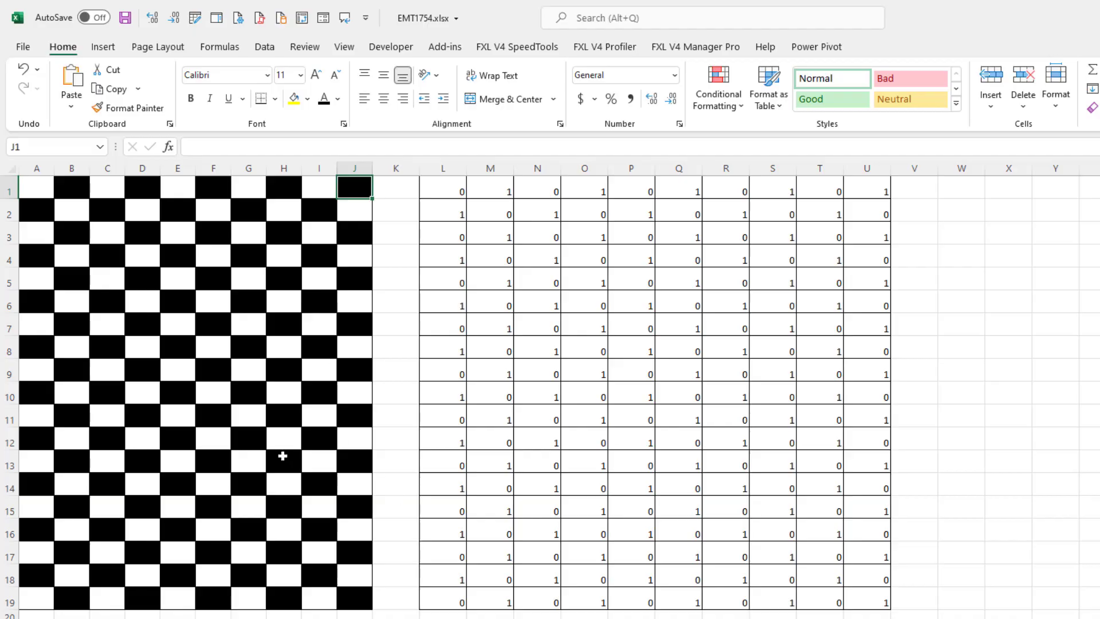
{"action": "left_click", "coordinate": [500, 408]}
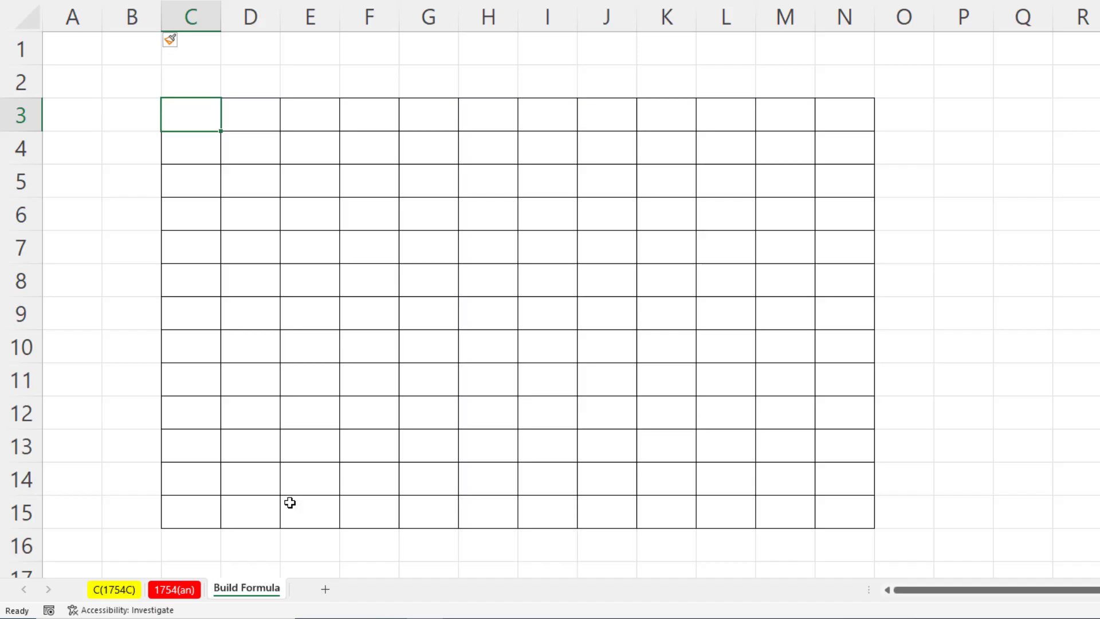
Step: Enter =ROWS(C$3:C3) in C3 and fill it down to C15
{"action": "type", "text": "=rows"}
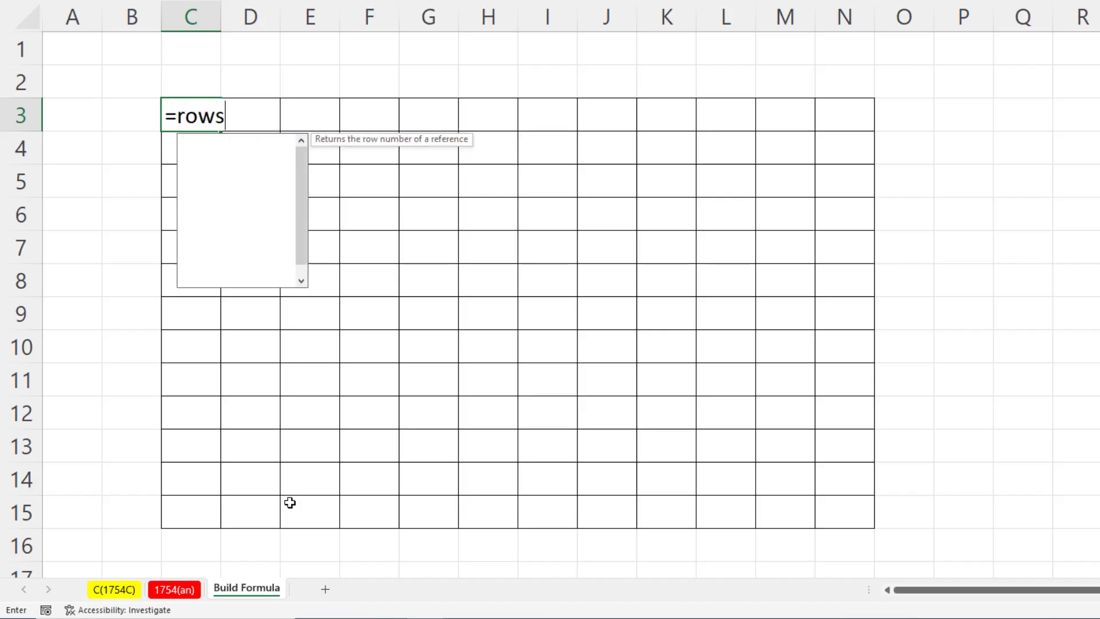
{"action": "key", "text": "Tab"}
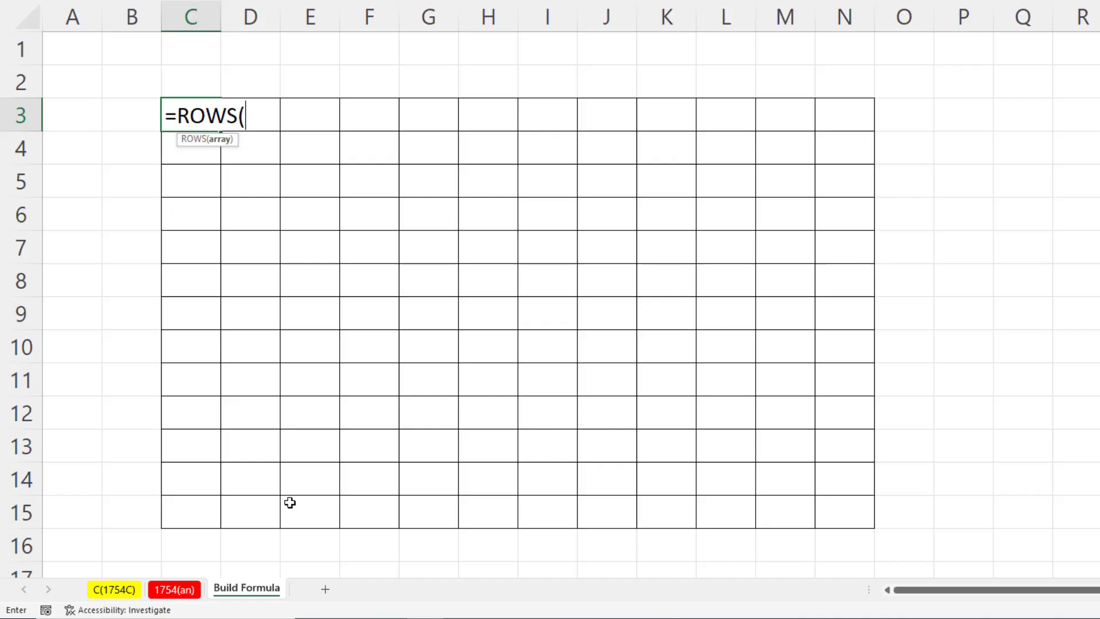
{"action": "type", "text": "C$3;"}
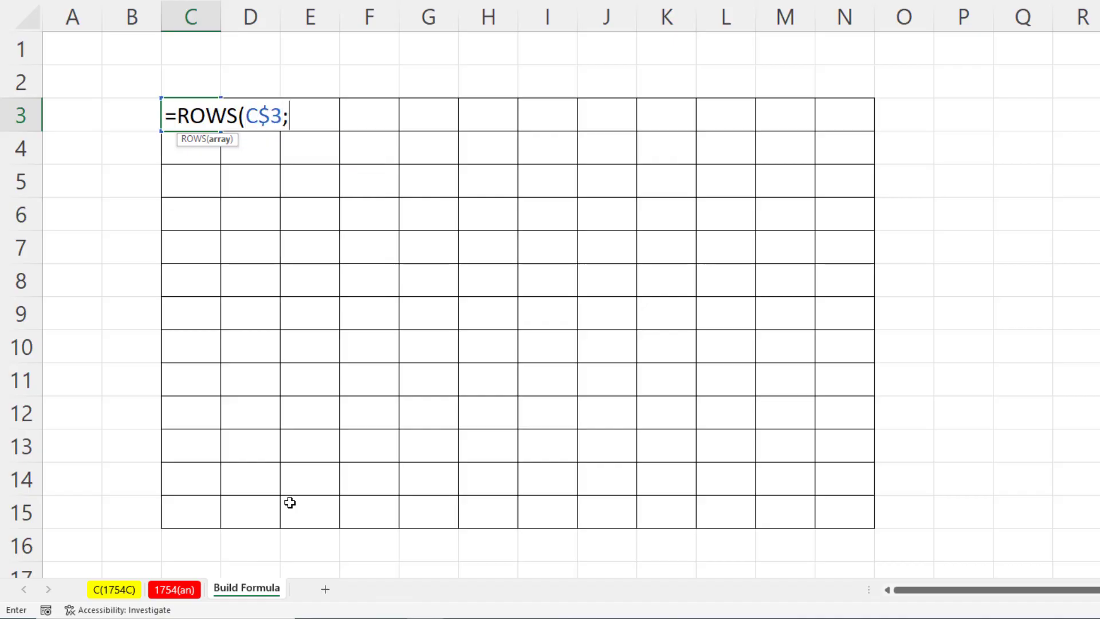
{"action": "key", "text": "BackSpace"}
{"action": "type", "text": ":C"}
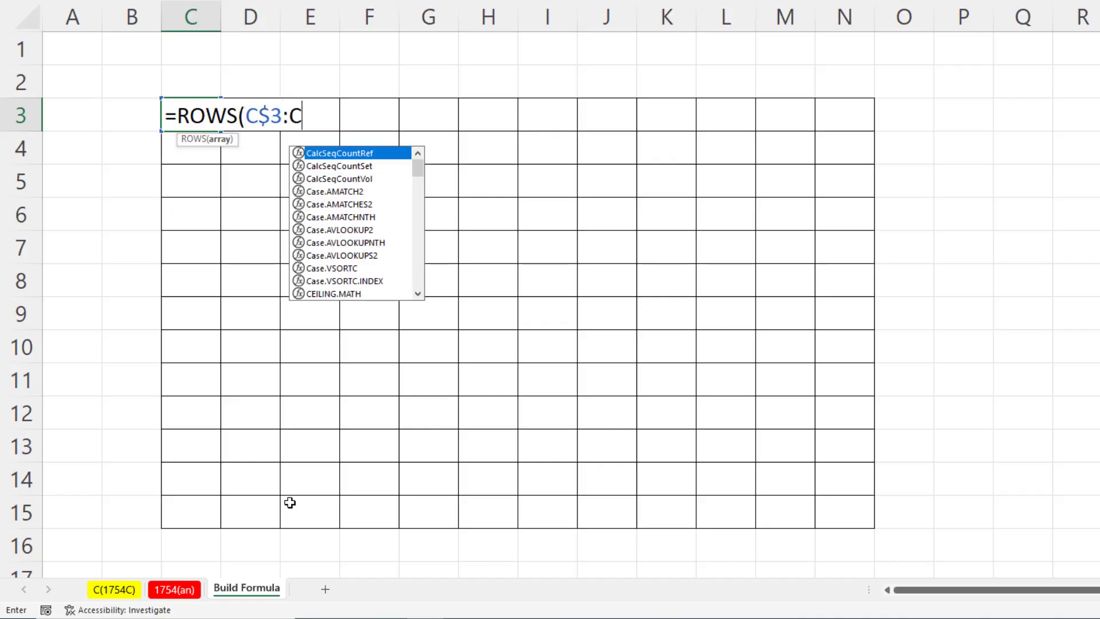
{"action": "type", "text": "3)"}
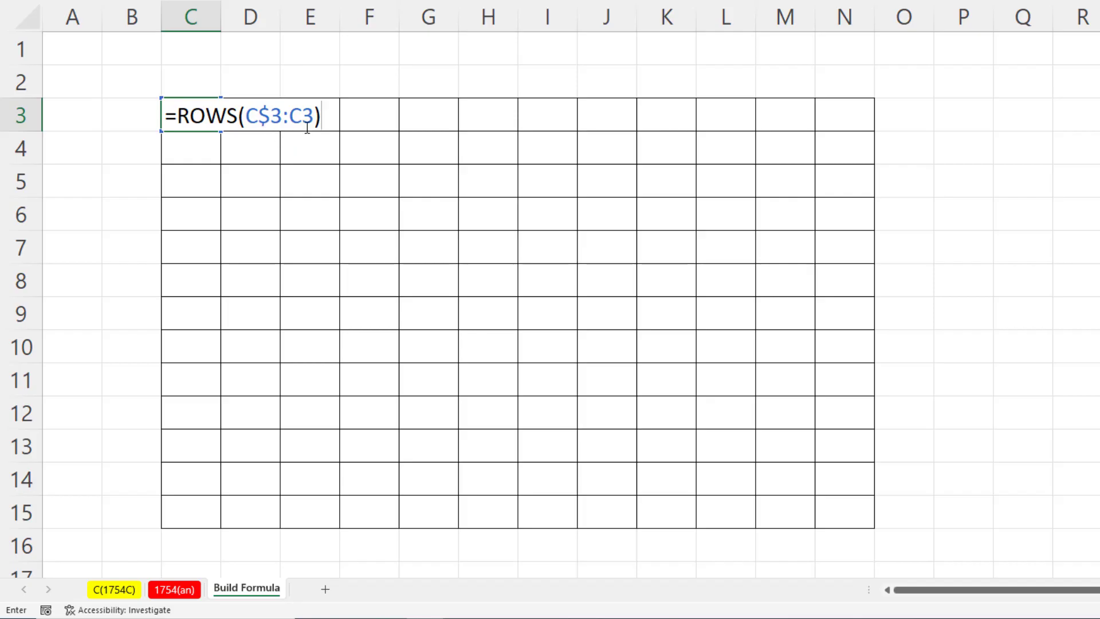
{"action": "key", "text": "ctrl+Return"}
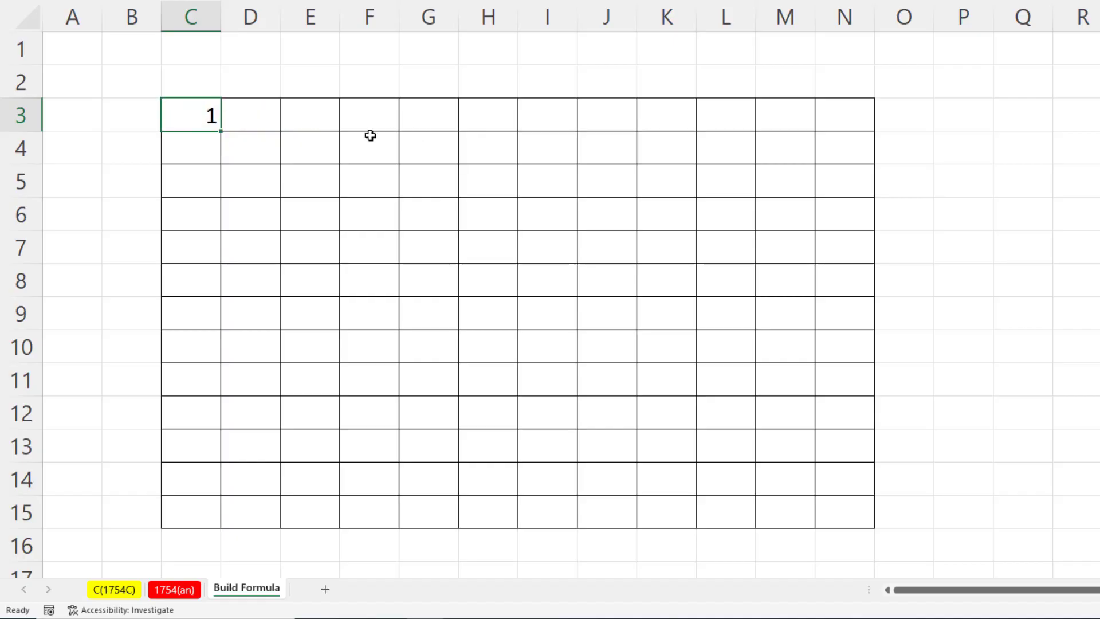
{"action": "left_click_drag", "start_coordinate": [223, 133], "coordinate": [235, 516]}
Step: Check the copied ROWS formulas in C4 and C5 for the expanding range
{"action": "double_click", "coordinate": [191, 150]}
{"action": "key", "text": "Escape"}
{"action": "double_click", "coordinate": [191, 181]}
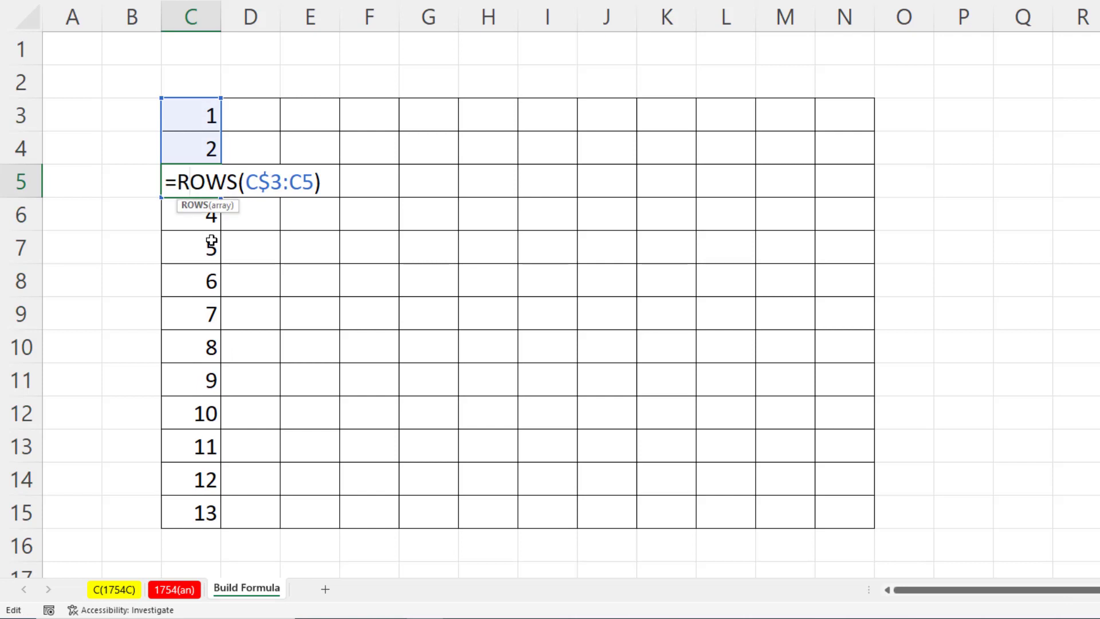
{"action": "key", "text": "Escape"}
Step: Enter =ROW() in B3 and fill it down to B15
{"action": "left_click", "coordinate": [126, 116]}
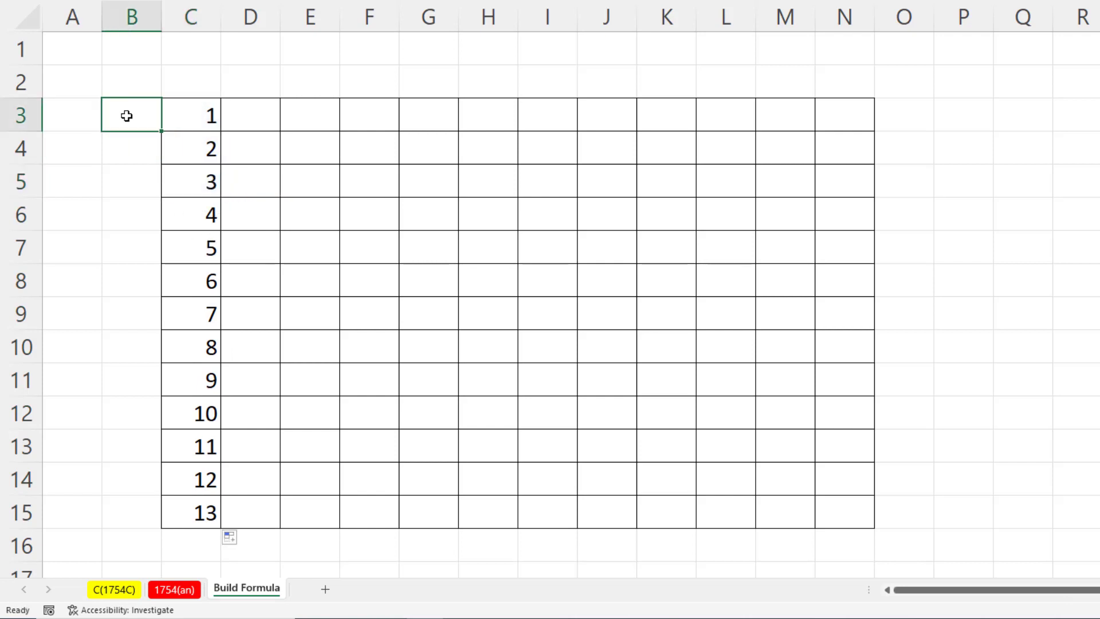
{"action": "type", "text": "=row"}
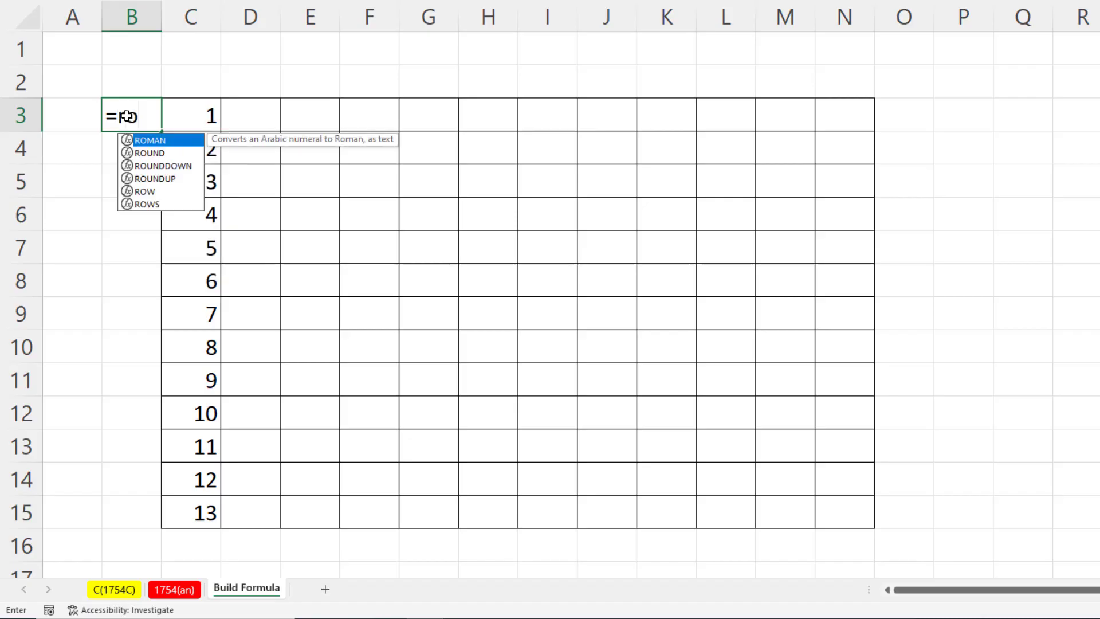
{"action": "key", "text": "Tab"}
{"action": "key", "text": "ctrl+Return"}
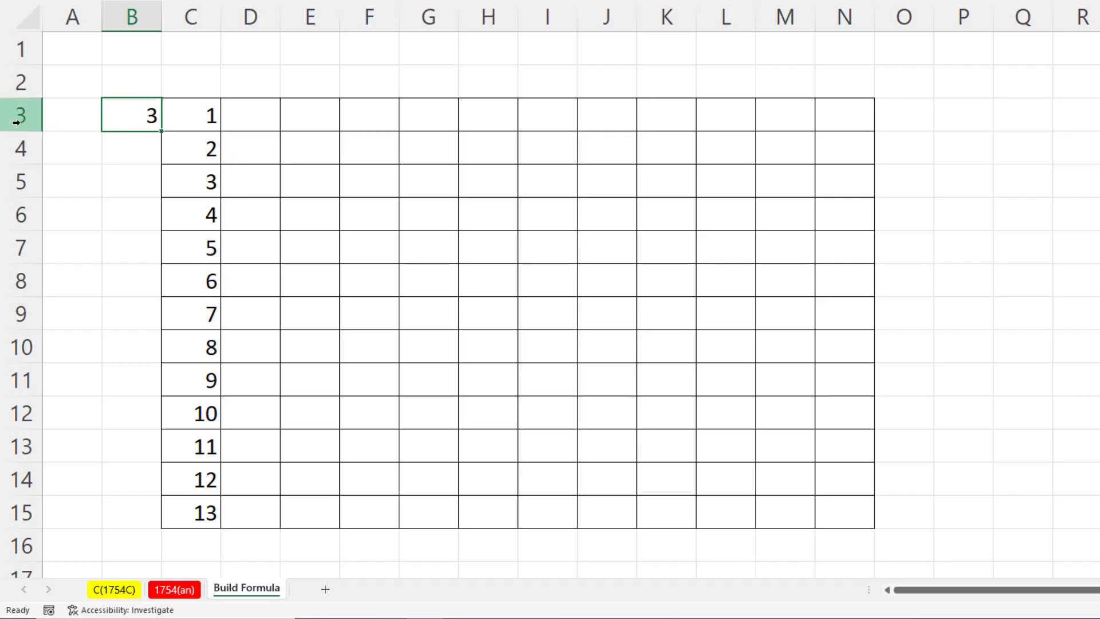
{"action": "left_click_drag", "start_coordinate": [163, 134], "coordinate": [174, 527]}
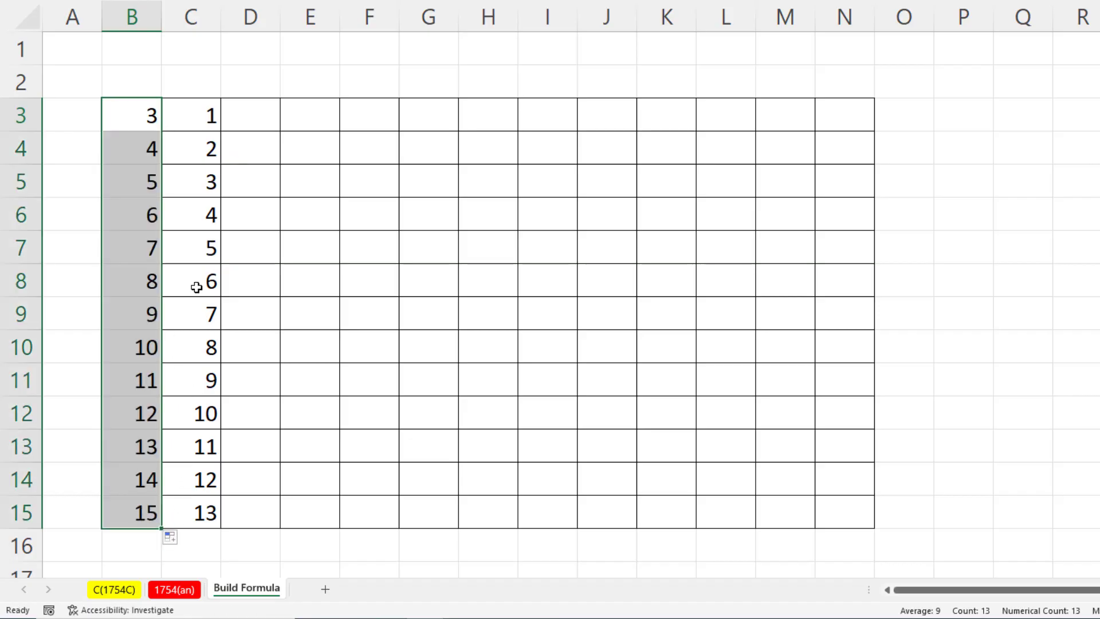
Step: Review C3's ROWS formula, then insert a blank row at row 2
{"action": "double_click", "coordinate": [194, 115]}
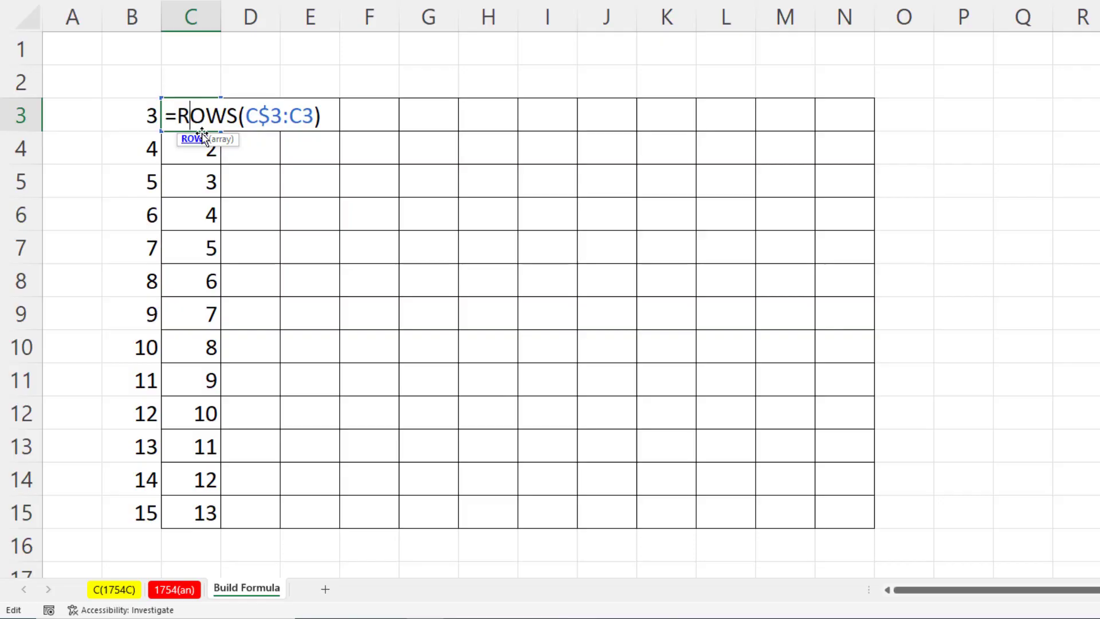
{"action": "key", "text": "Escape"}
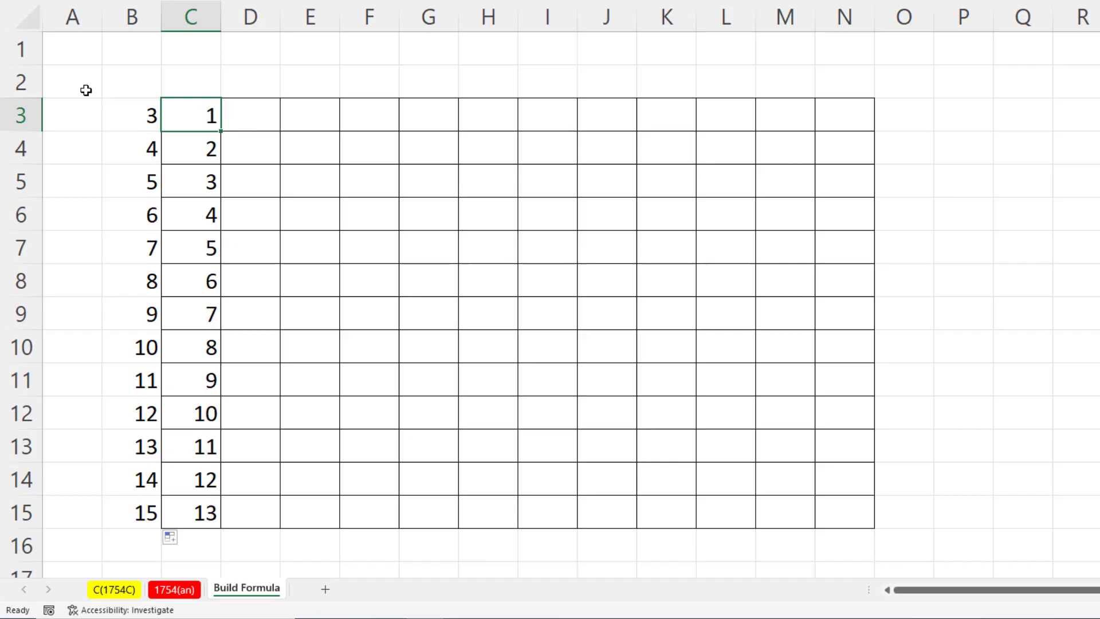
{"action": "left_click", "coordinate": [22, 83]}
{"action": "right_click", "coordinate": [22, 83]}
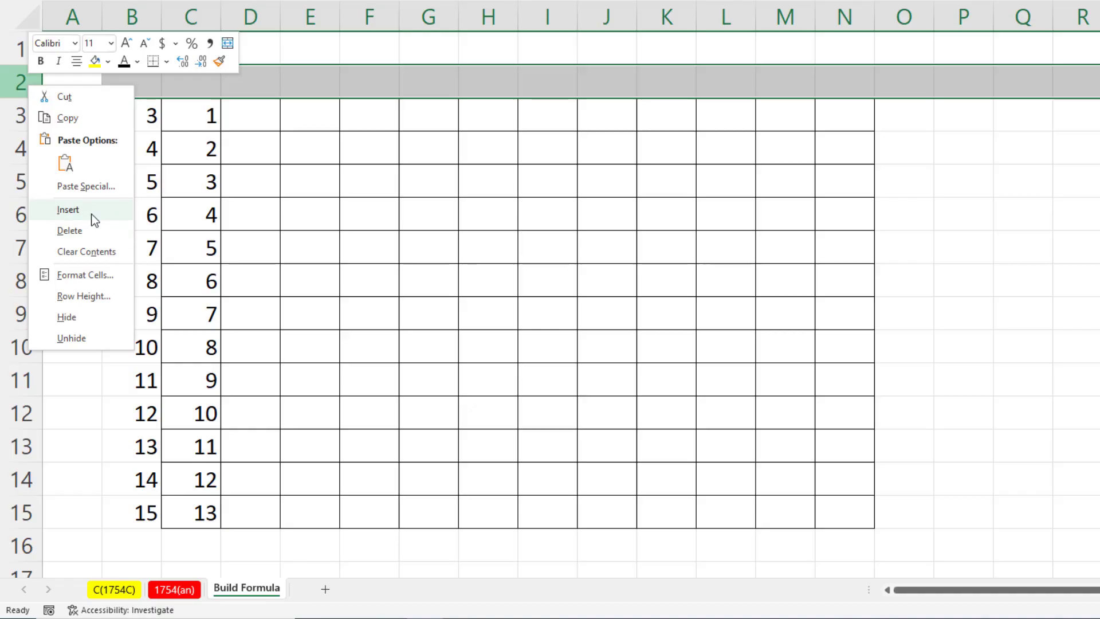
{"action": "left_click", "coordinate": [91, 210]}
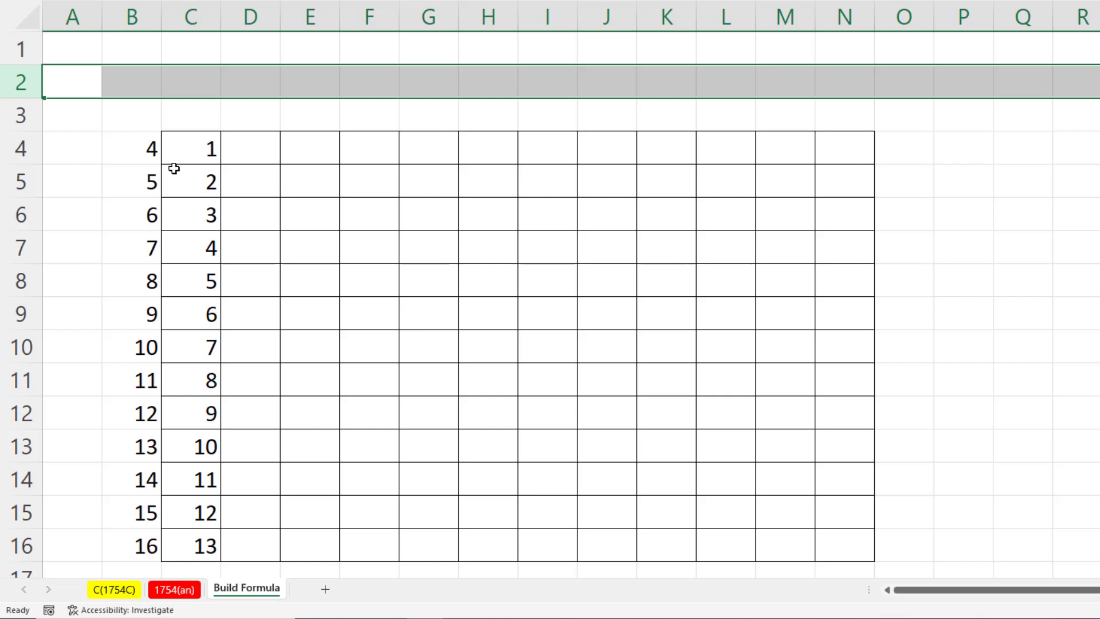
Step: Test =ROW() in B4, undo the row insertion, and reopen C3's formula
{"action": "left_click", "coordinate": [133, 148]}
{"action": "type", "text": "=ROW()"}
{"action": "key", "text": "ctrl+Return"}
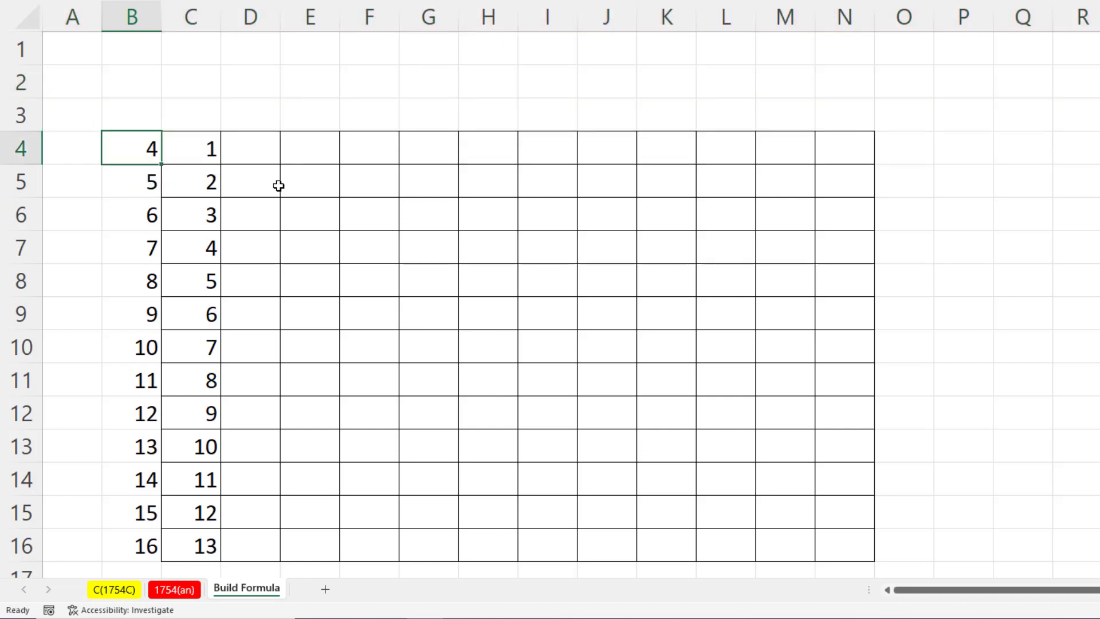
{"action": "key", "text": "ctrl+z"}
{"action": "double_click", "coordinate": [206, 114]}
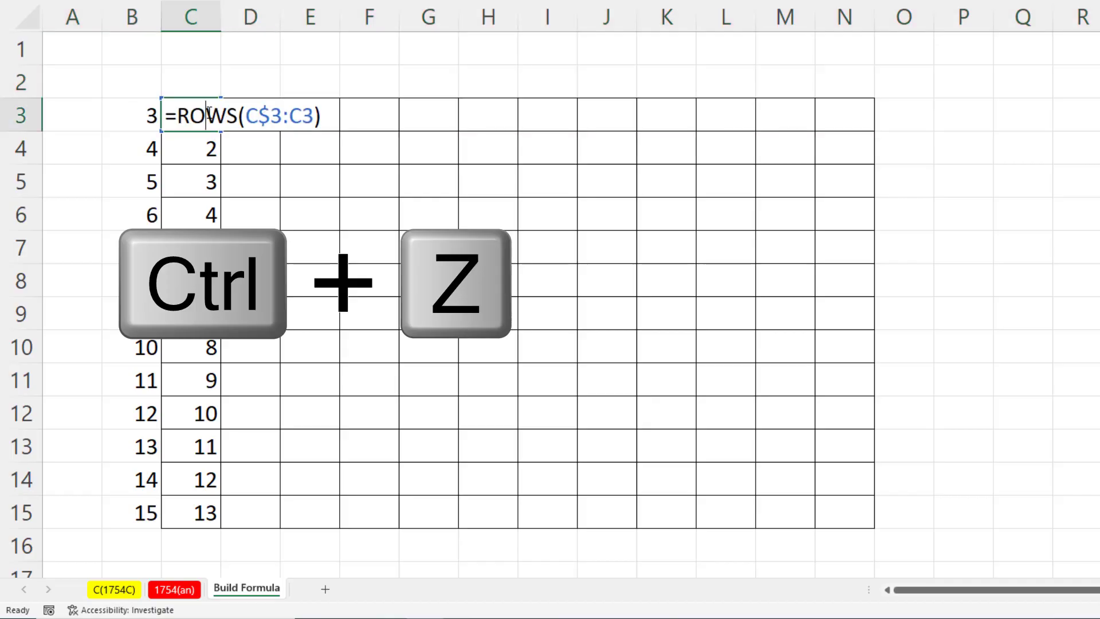
Step: Enter =COLUMNS($C2:C2) in C2, fill it right to N2, and verify L2's copy
{"action": "key", "text": "Escape"}
{"action": "left_click", "coordinate": [213, 68]}
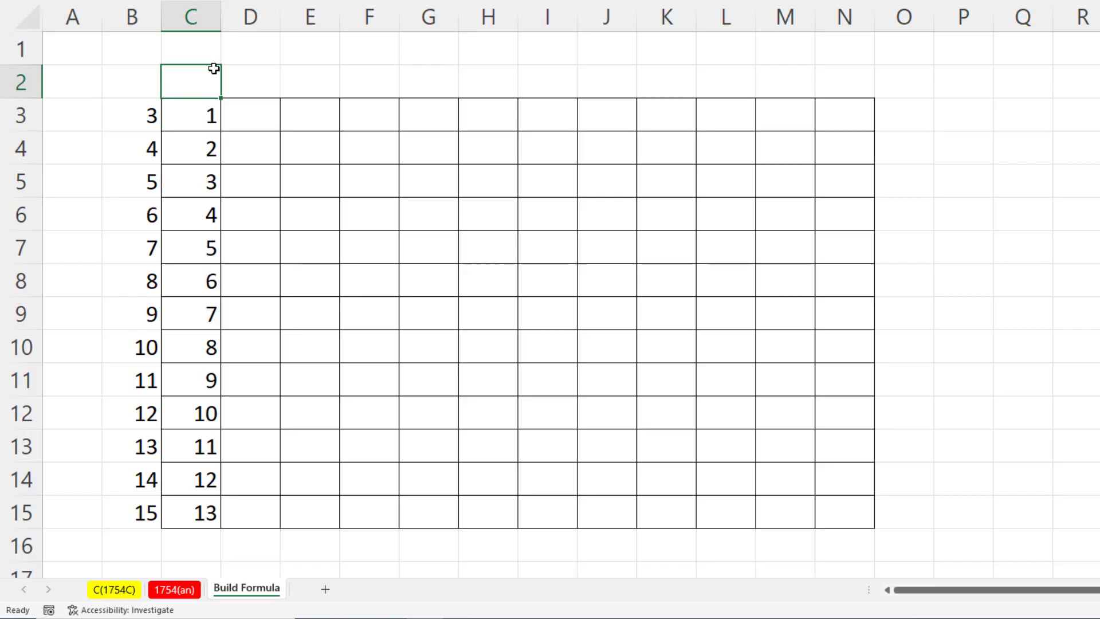
{"action": "type", "text": "=col"}
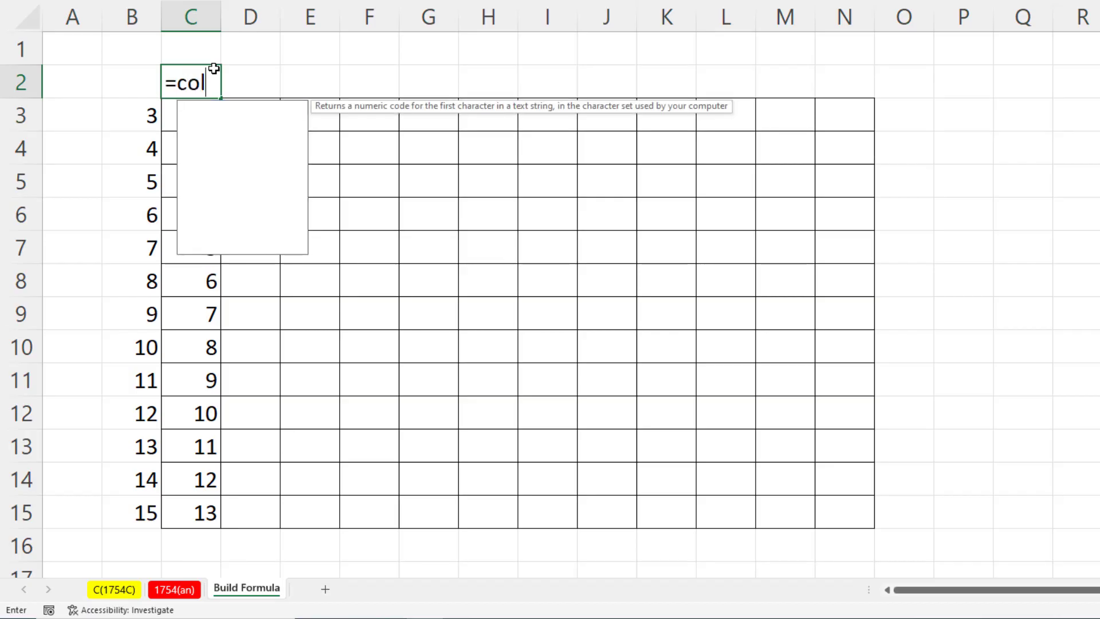
{"action": "type", "text": "umn"}
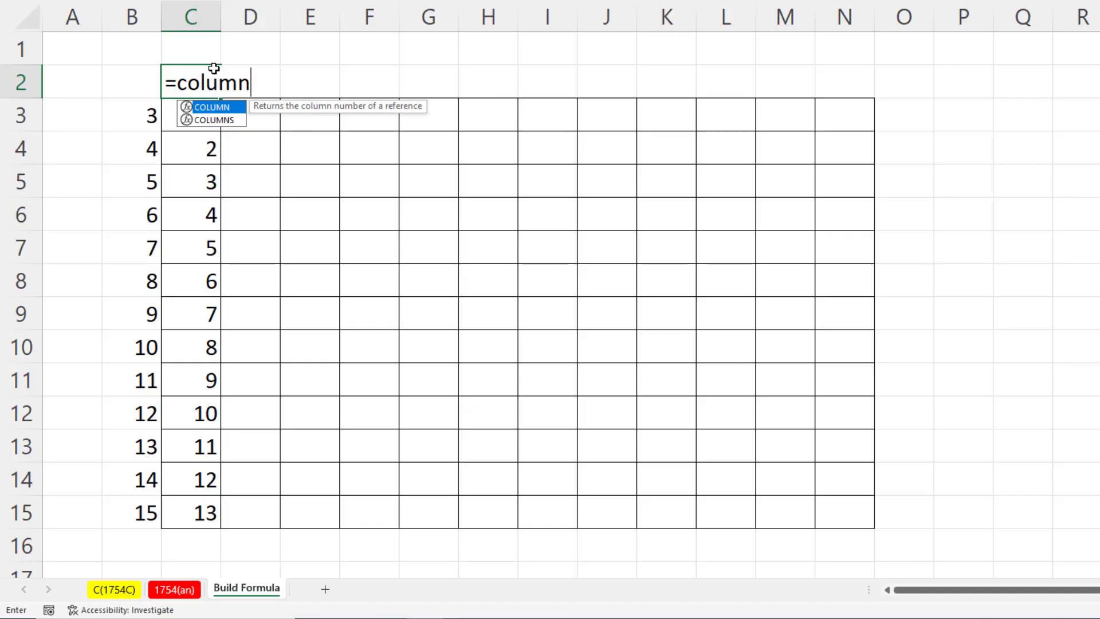
{"action": "type", "text": "s"}
{"action": "key", "text": "Tab"}
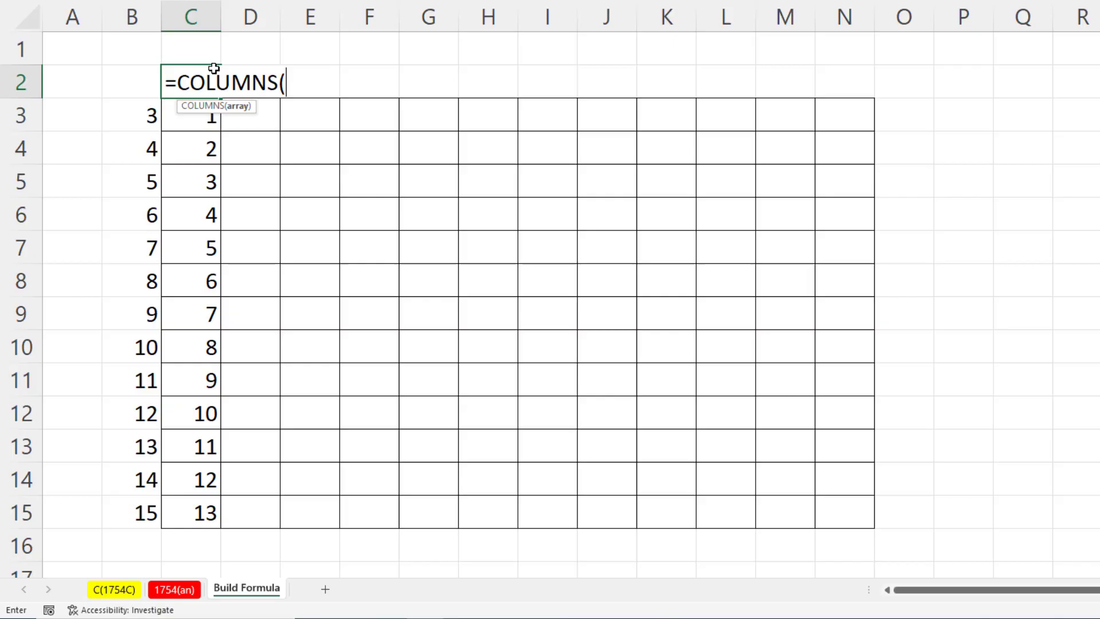
{"action": "type", "text": "$C2:C2"}
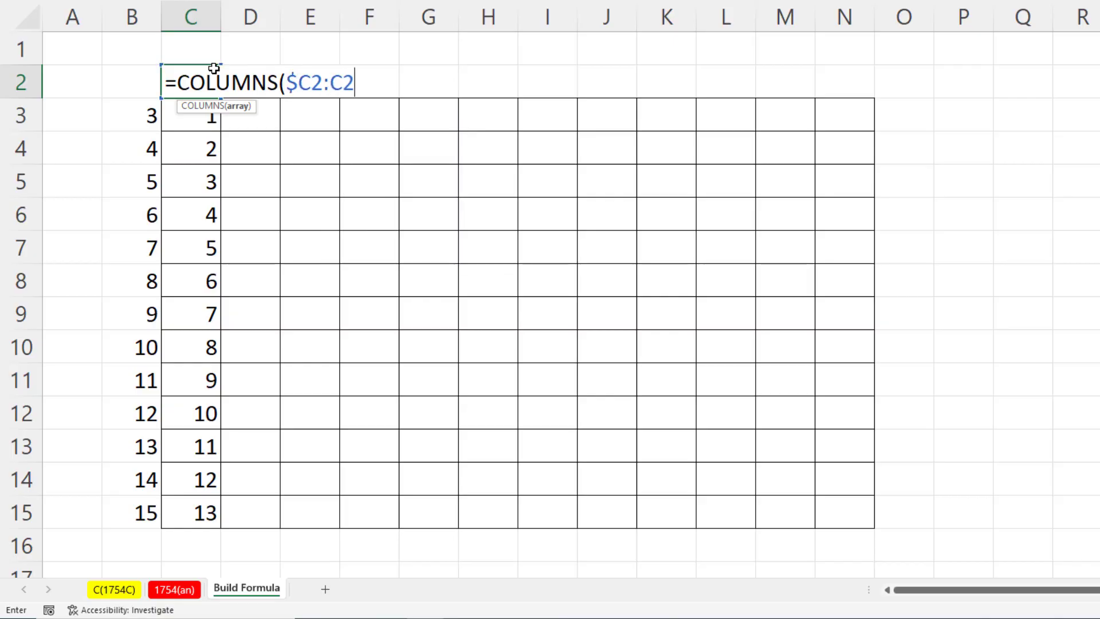
{"action": "type", "text": ")"}
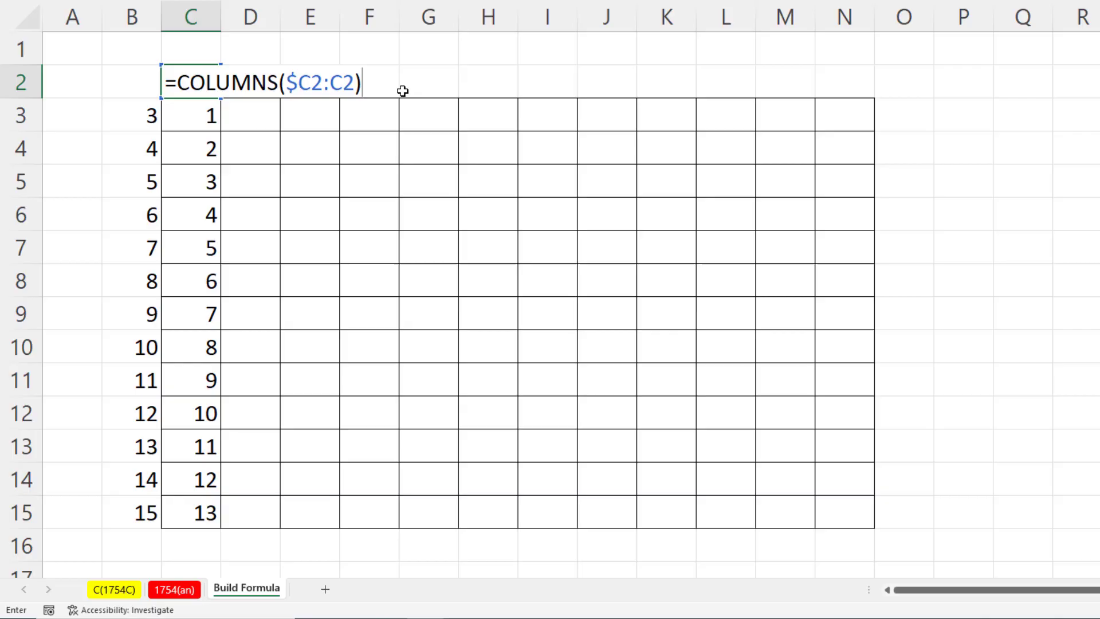
{"action": "key", "text": "ctrl+Return"}
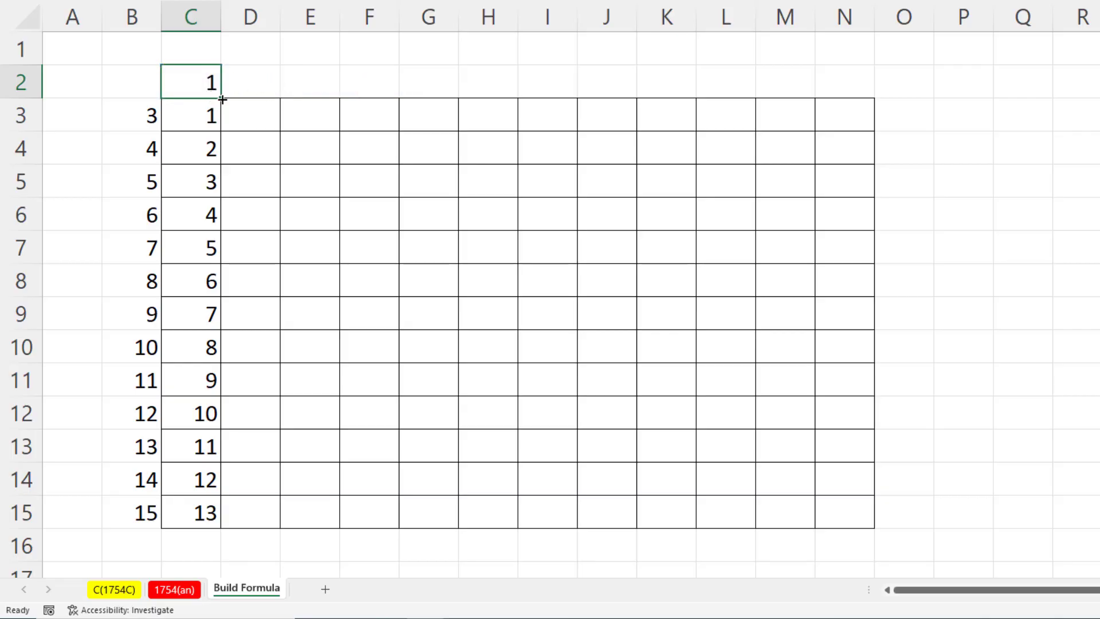
{"action": "left_click_drag", "start_coordinate": [222, 99], "coordinate": [882, 86]}
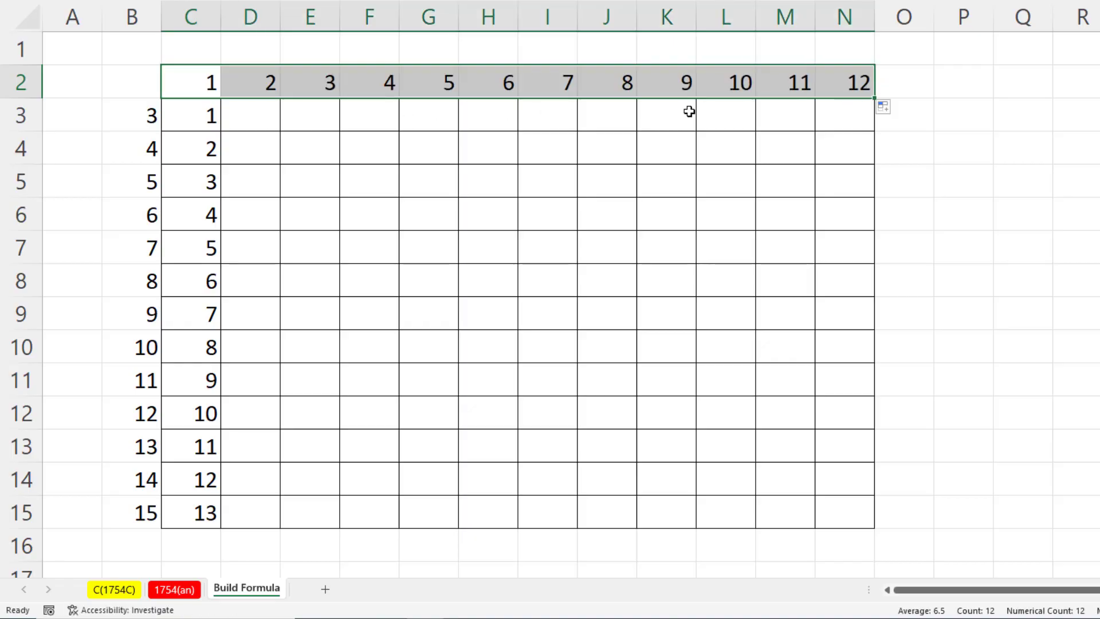
{"action": "double_click", "coordinate": [723, 83]}
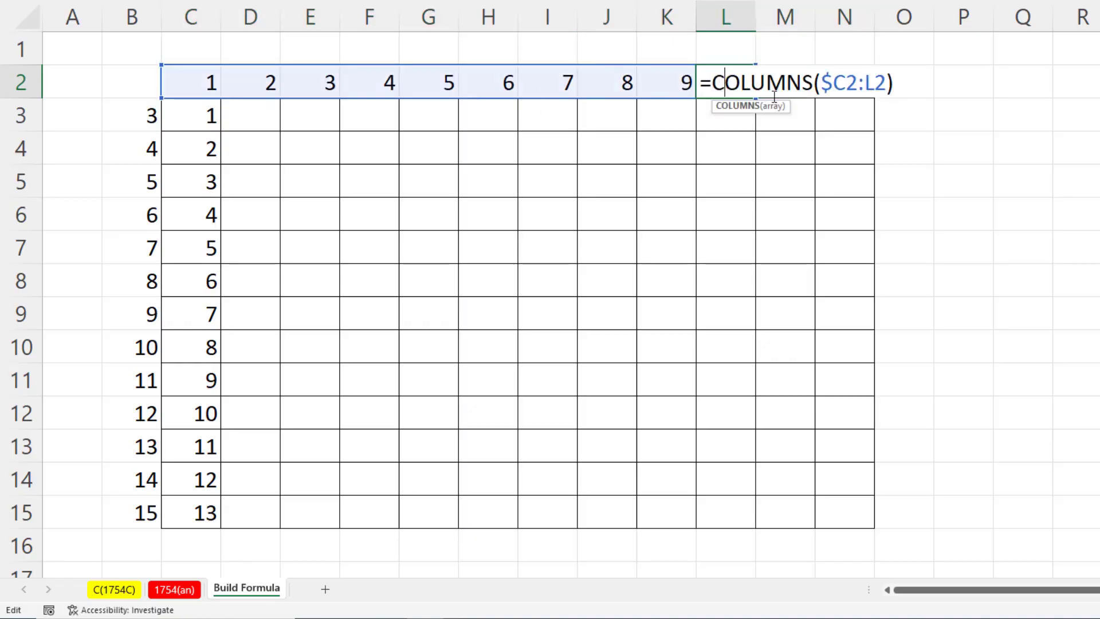
{"action": "key", "text": "Escape"}
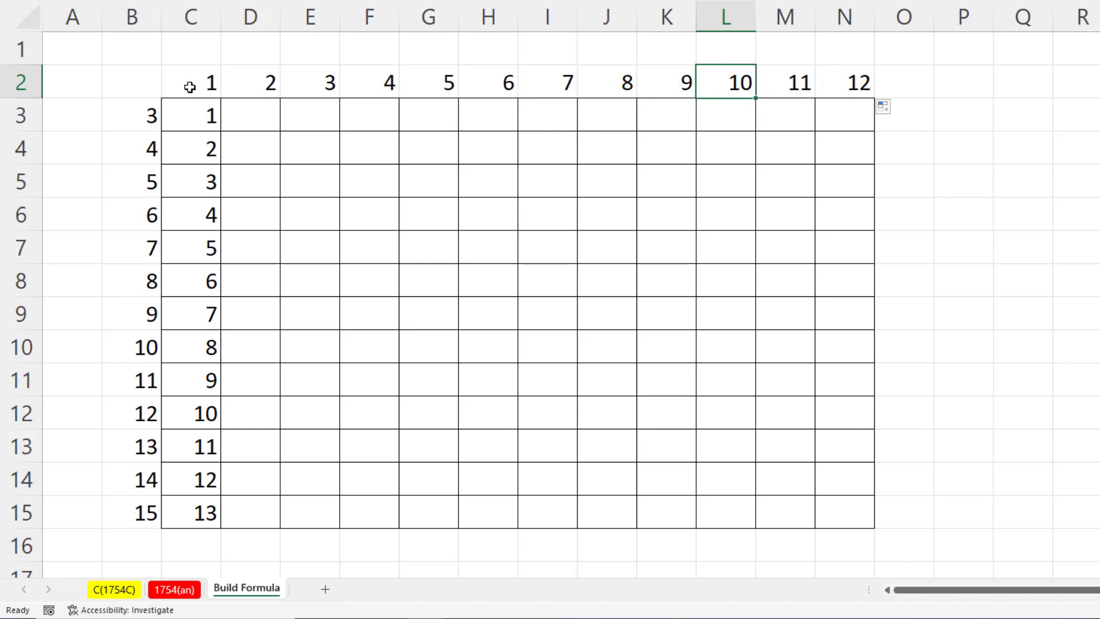
Step: Copy the COLUMNS($C2:C2) term from C2's formula
{"action": "double_click", "coordinate": [189, 86]}
{"action": "left_click_drag", "start_coordinate": [177, 83], "coordinate": [363, 83]}
{"action": "key", "text": "ctrl+c"}
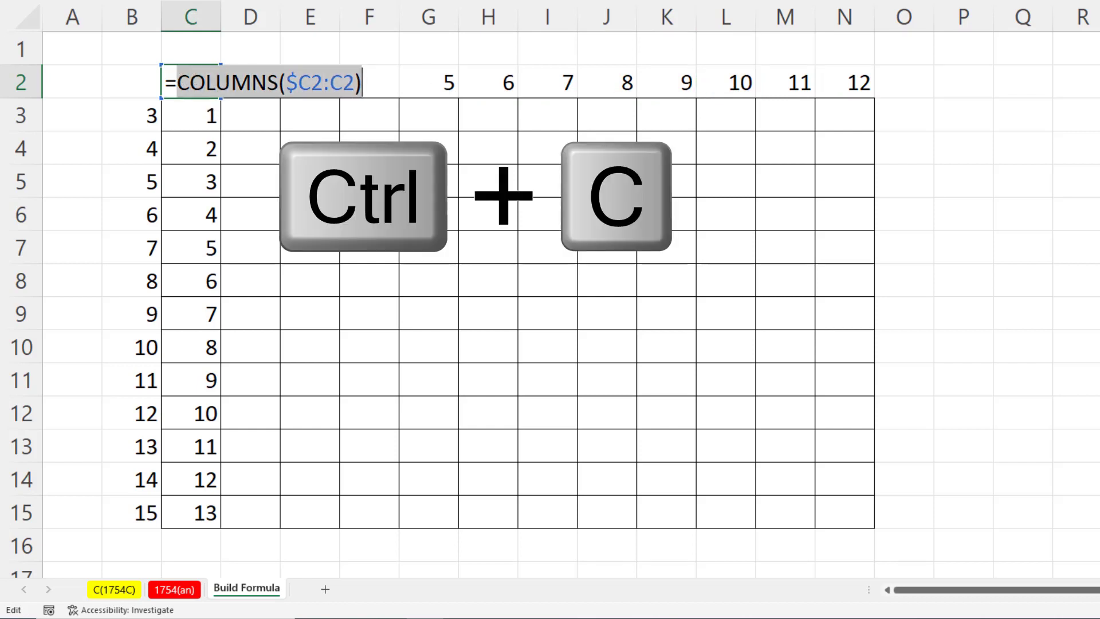
{"action": "key", "text": "Escape"}
Step: Make C3 =ROWS(C$3:C3)+COLUMNS($C2:C2), fill across C3:N15, and pick odd totals D3, C4
{"action": "left_click", "coordinate": [184, 112]}
{"action": "key", "text": "F2"}
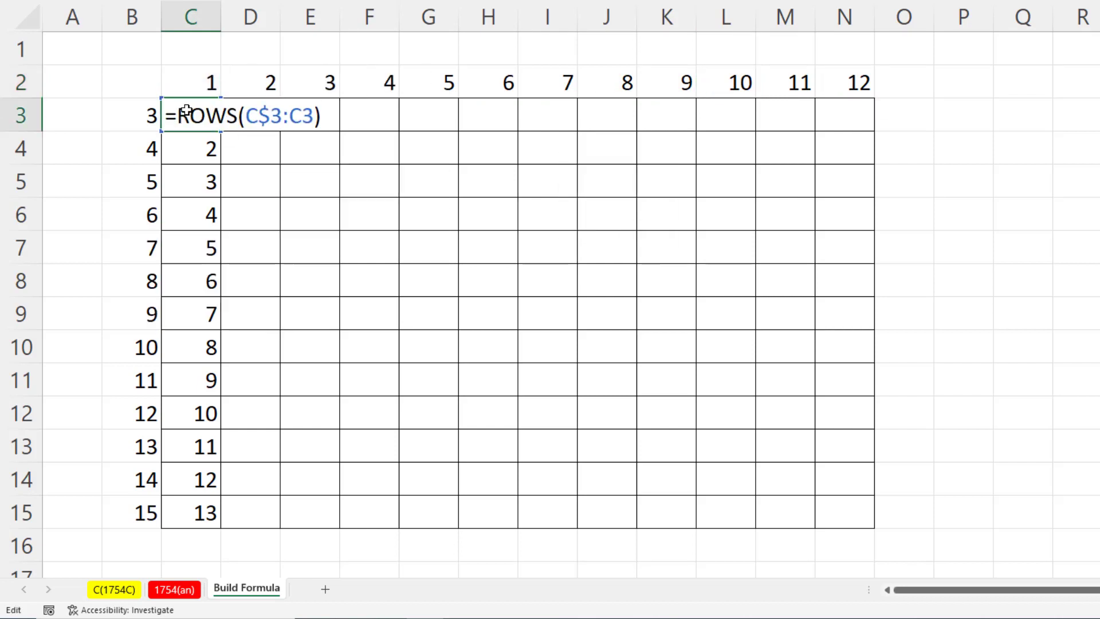
{"action": "type", "text": "+"}
{"action": "key", "text": "ctrl+v"}
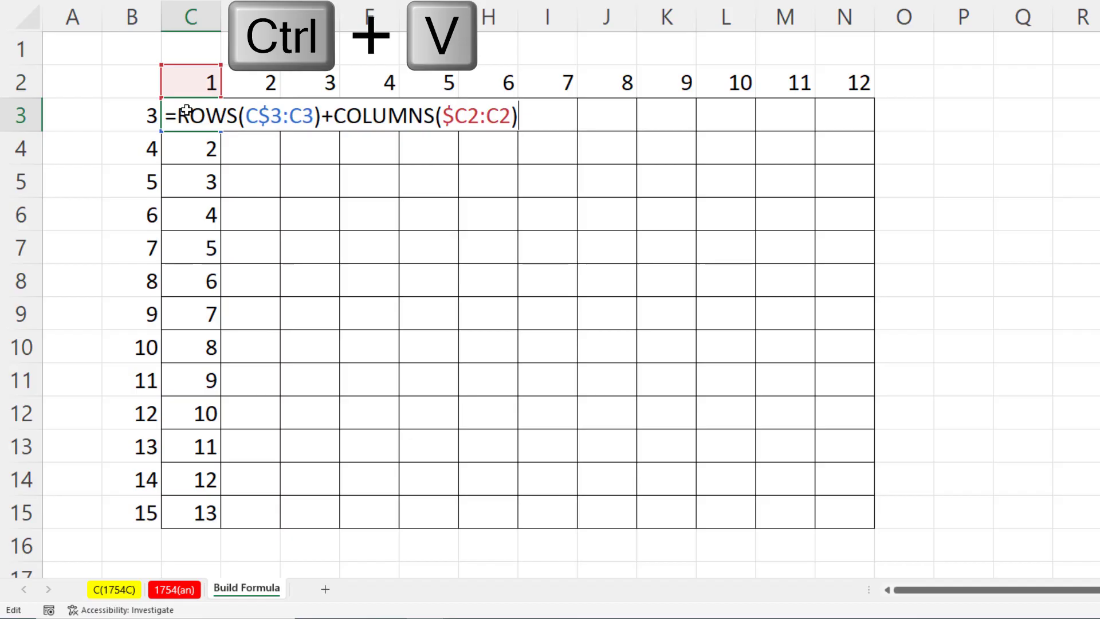
{"action": "key", "text": "ctrl+Return"}
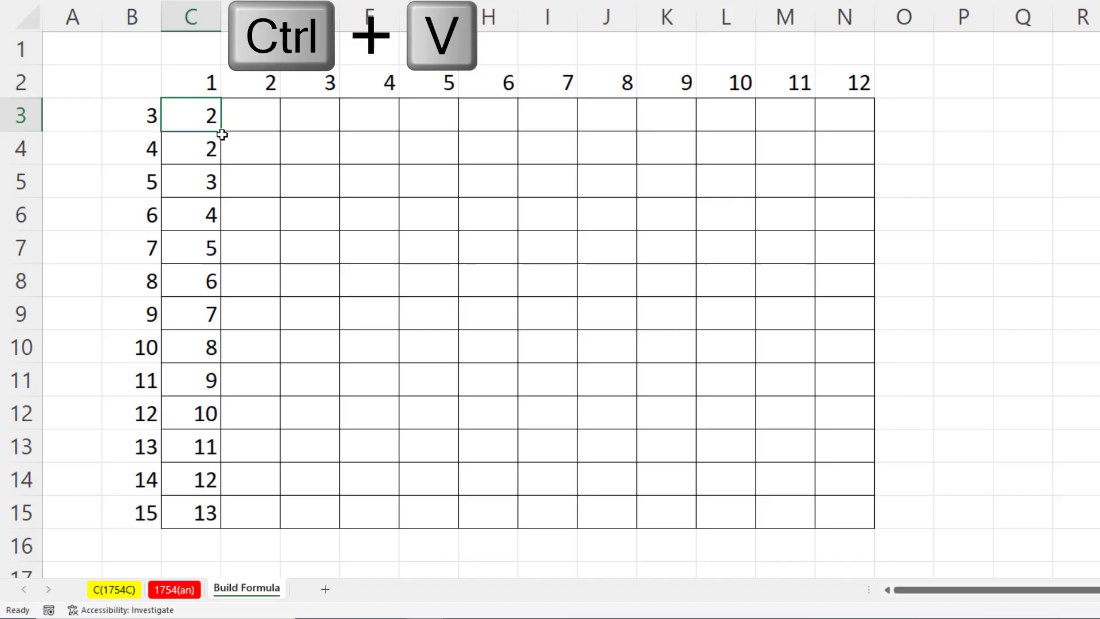
{"action": "left_click_drag", "start_coordinate": [221, 133], "coordinate": [854, 521]}
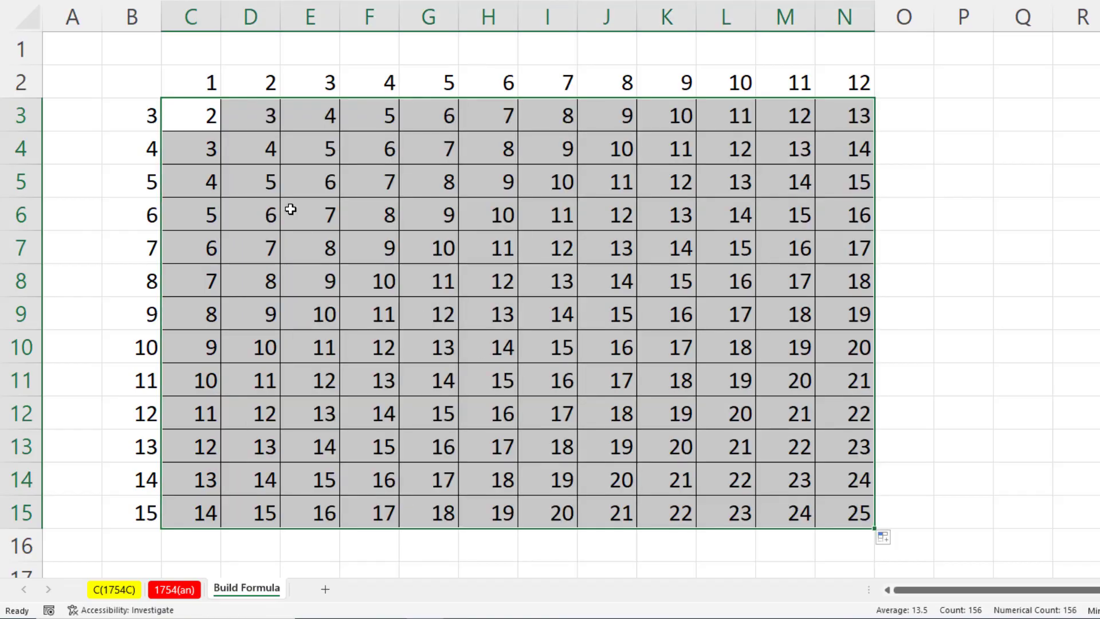
{"action": "left_click", "coordinate": [250, 114]}
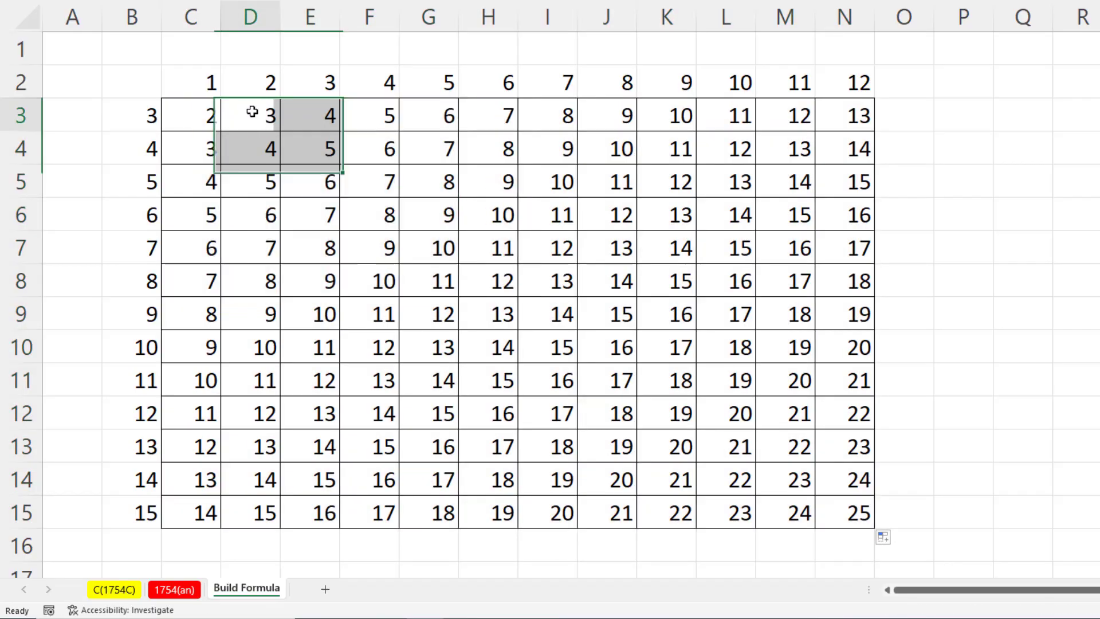
{"action": "left_click", "coordinate": [205, 153], "text": "ctrl"}
{"action": "left_click", "coordinate": [316, 145], "text": "ctrl"}
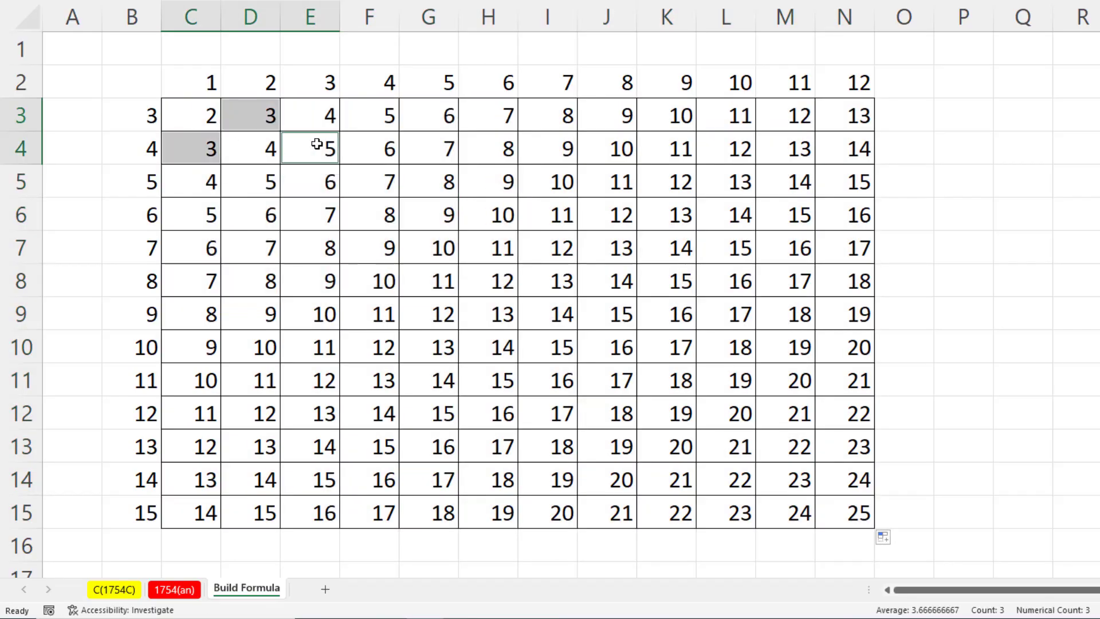
{"action": "left_click", "coordinate": [264, 181], "text": "ctrl"}
{"action": "left_click", "coordinate": [203, 213], "text": "ctrl"}
{"action": "left_click", "coordinate": [329, 214], "text": "ctrl"}
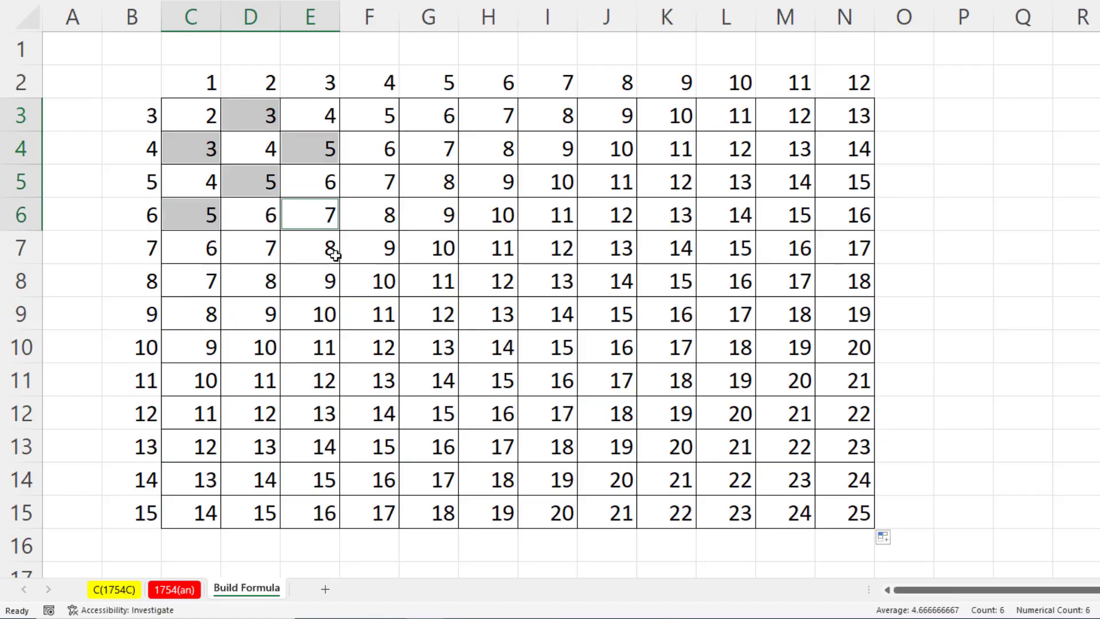
{"action": "left_click", "coordinate": [253, 256], "text": "ctrl"}
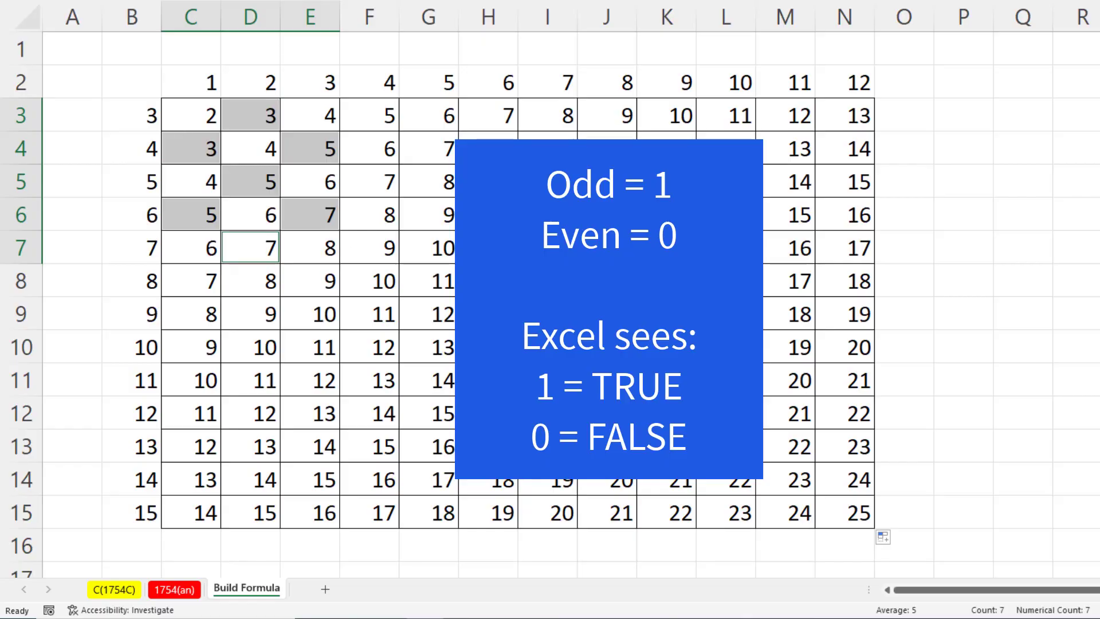
Step: Wrap C3's formula as =MOD(ROWS(C$3:C3)+COLUMNS($C2:C2),2) and fill it across C3:N15
{"action": "left_click", "coordinate": [205, 119]}
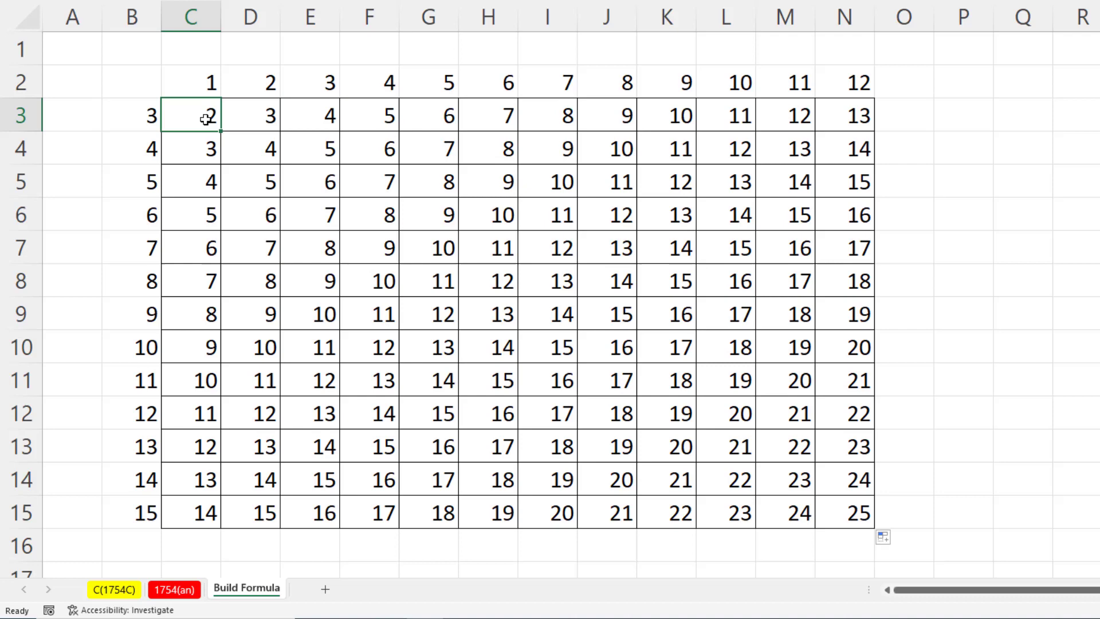
{"action": "key", "text": "F2"}
{"action": "left_click", "coordinate": [178, 118]}
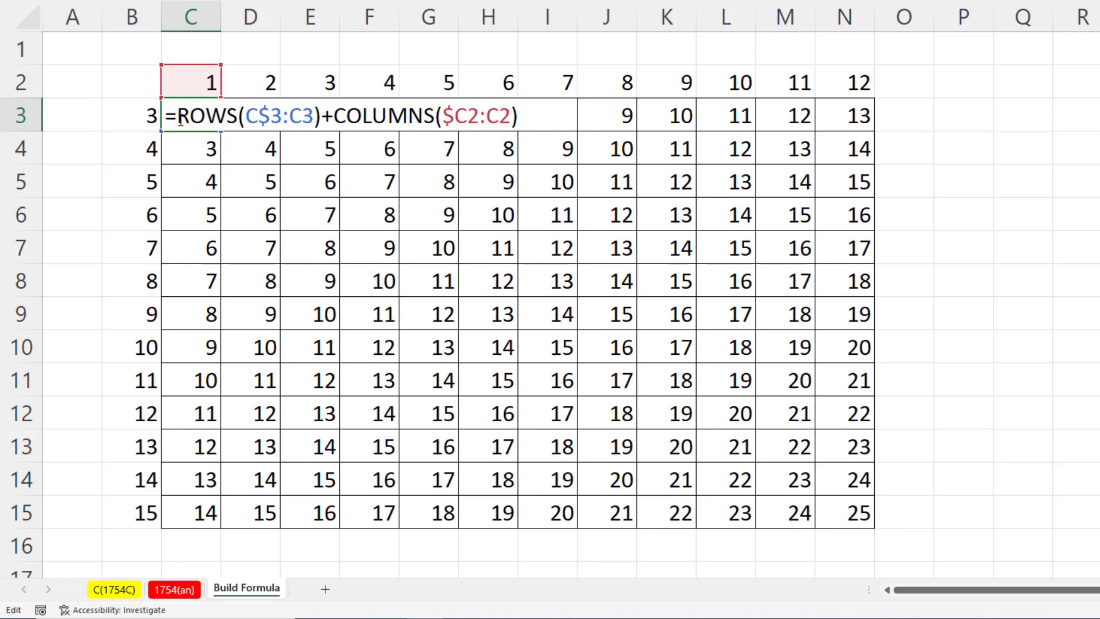
{"action": "type", "text": "mod"}
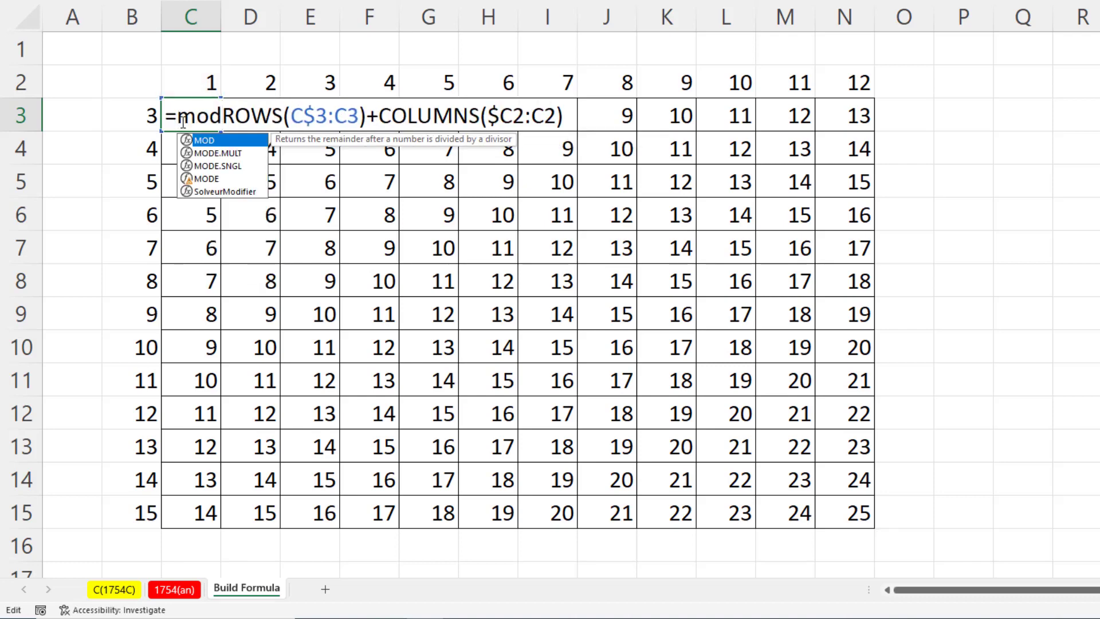
{"action": "key", "text": "Tab"}
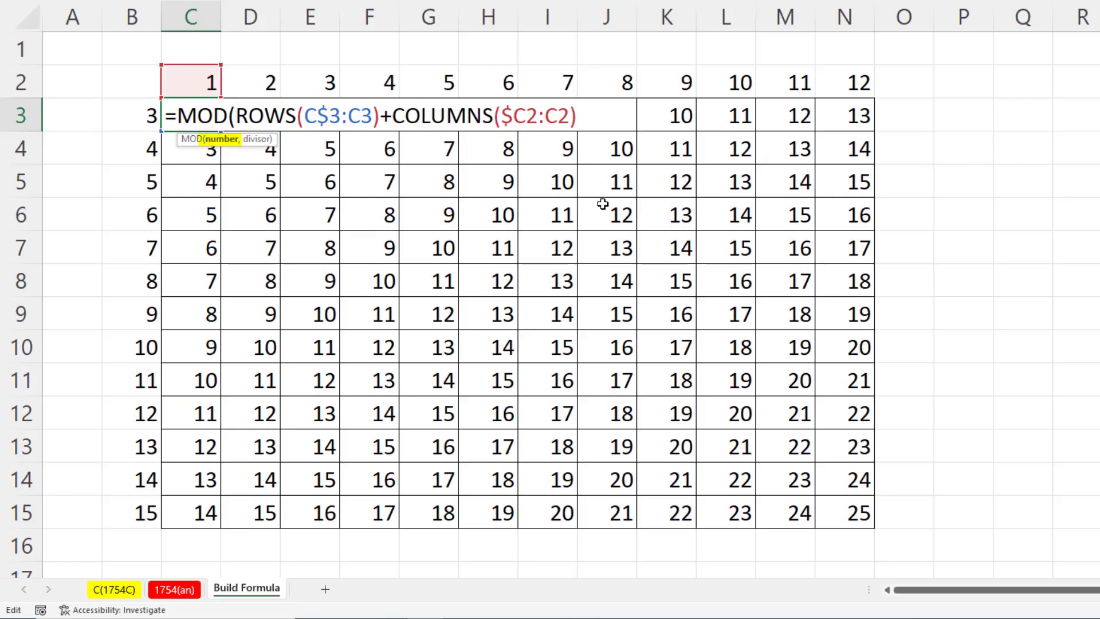
{"action": "left_click", "coordinate": [597, 122]}
{"action": "type", "text": ","}
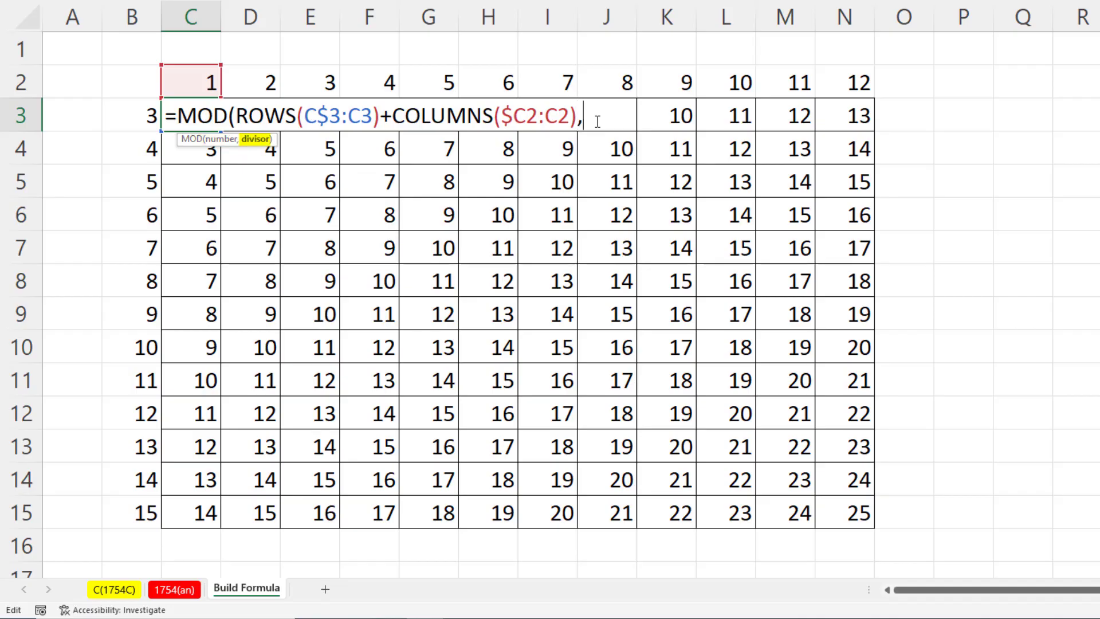
{"action": "type", "text": "2)"}
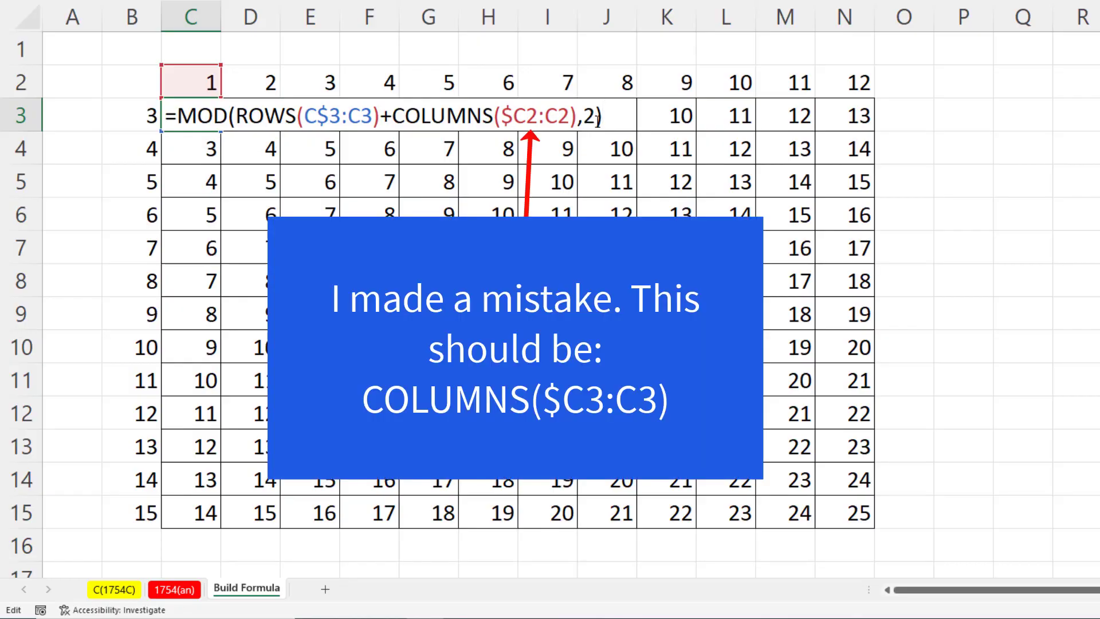
{"action": "key", "text": "ctrl+Return"}
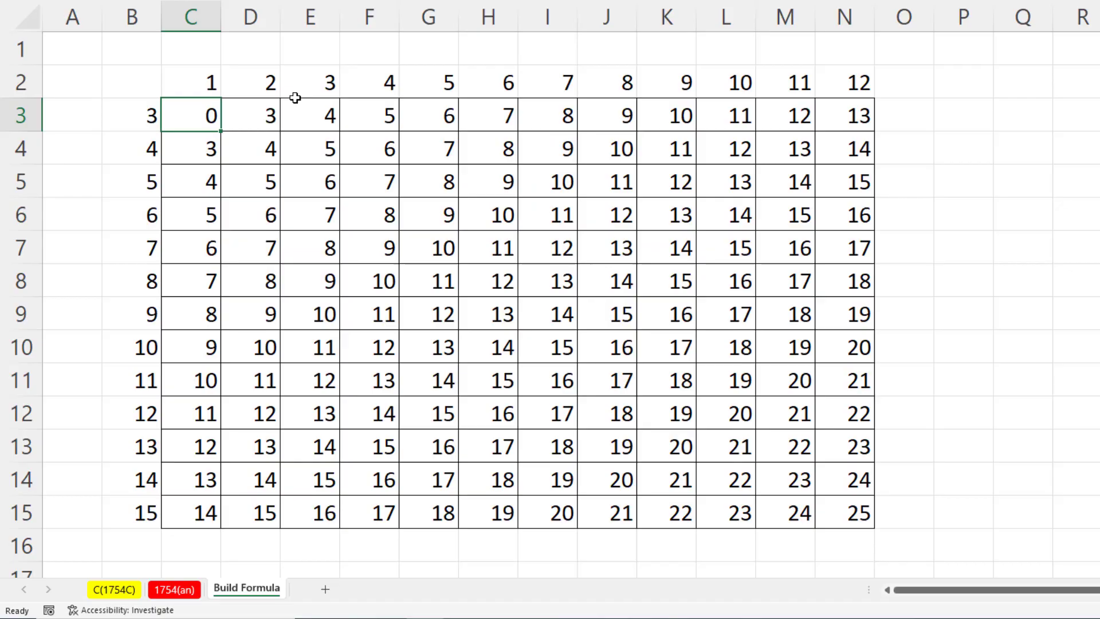
{"action": "left_click_drag", "start_coordinate": [224, 127], "coordinate": [875, 528]}
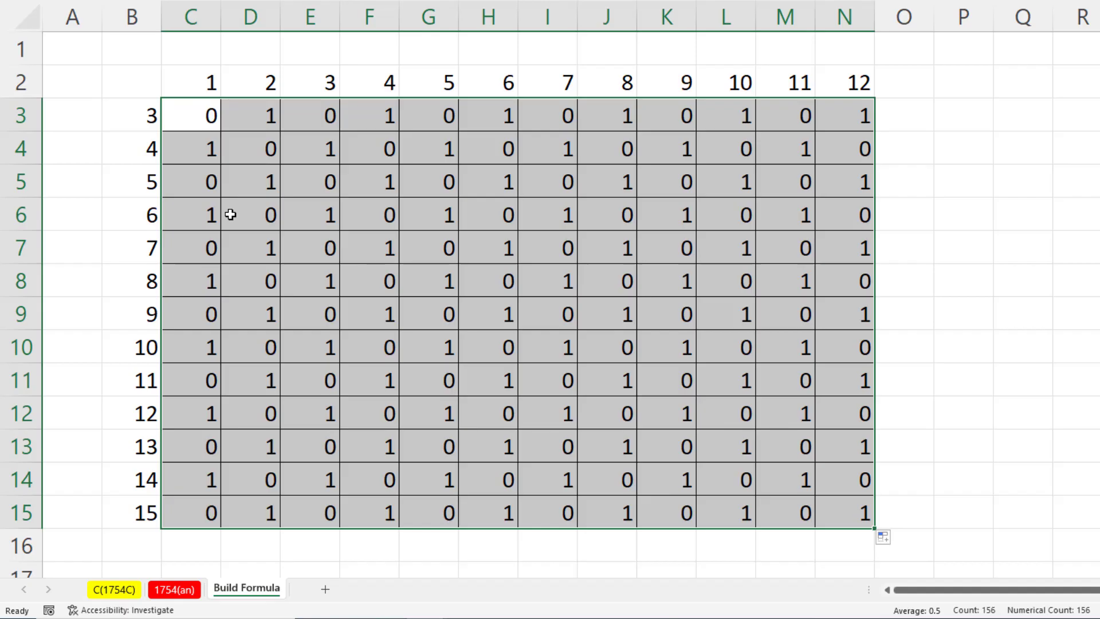
Step: Copy the full MOD formula text from C3
{"action": "double_click", "coordinate": [192, 118]}
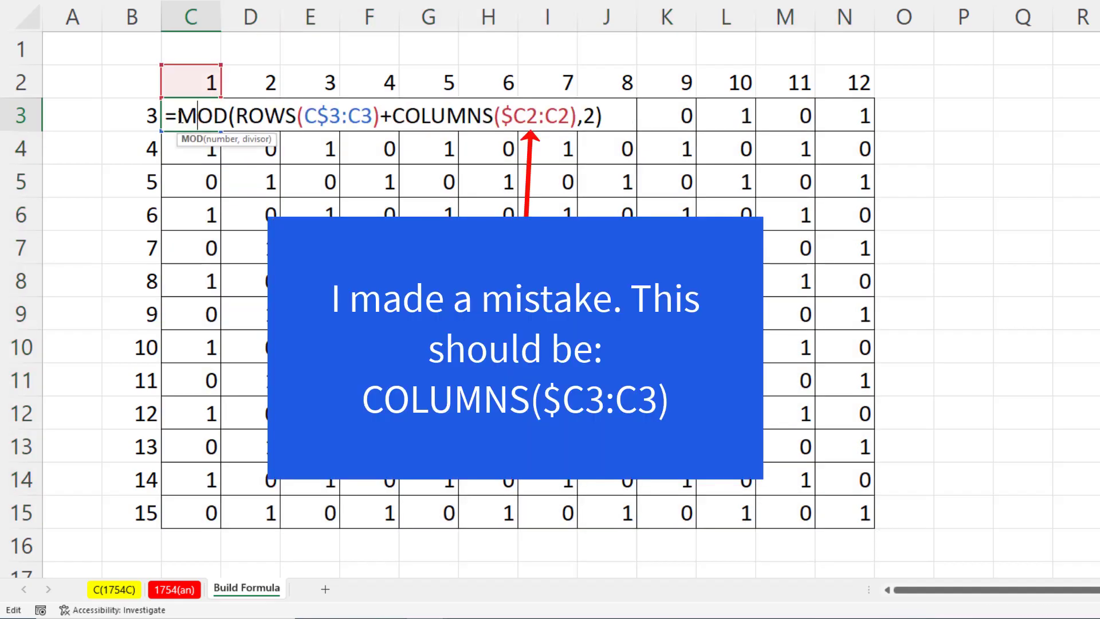
{"action": "left_click_drag", "start_coordinate": [169, 116], "coordinate": [875, 139]}
{"action": "key", "text": "ctrl+c"}
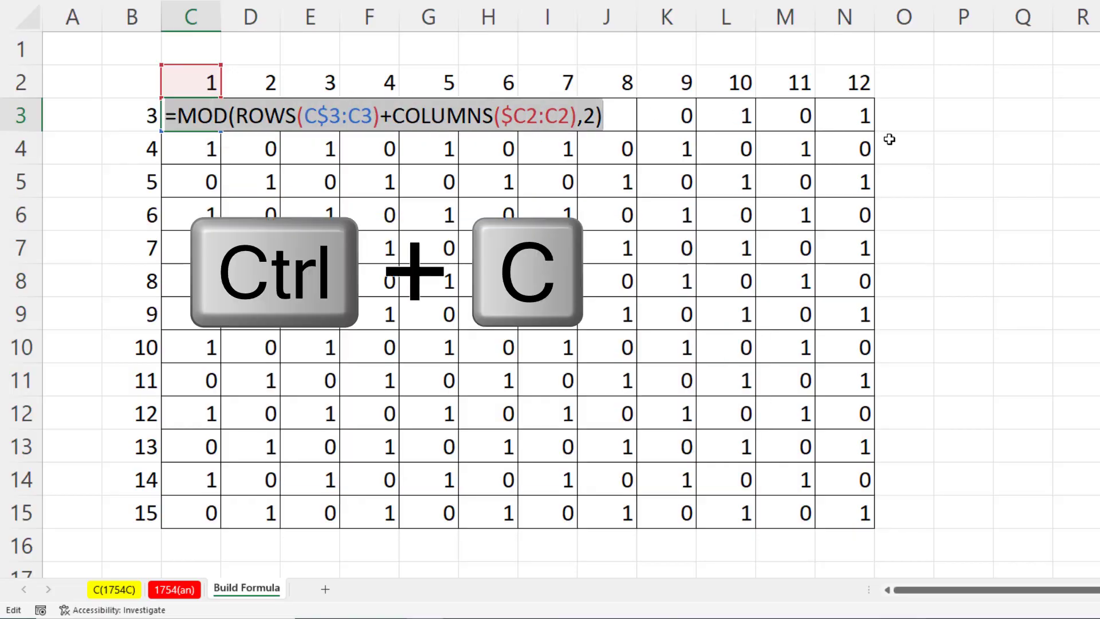
Step: Give C3:N15 a formula-based conditional format using the MOD formula with black fill
{"action": "left_click_drag", "start_coordinate": [191, 114], "coordinate": [841, 505]}
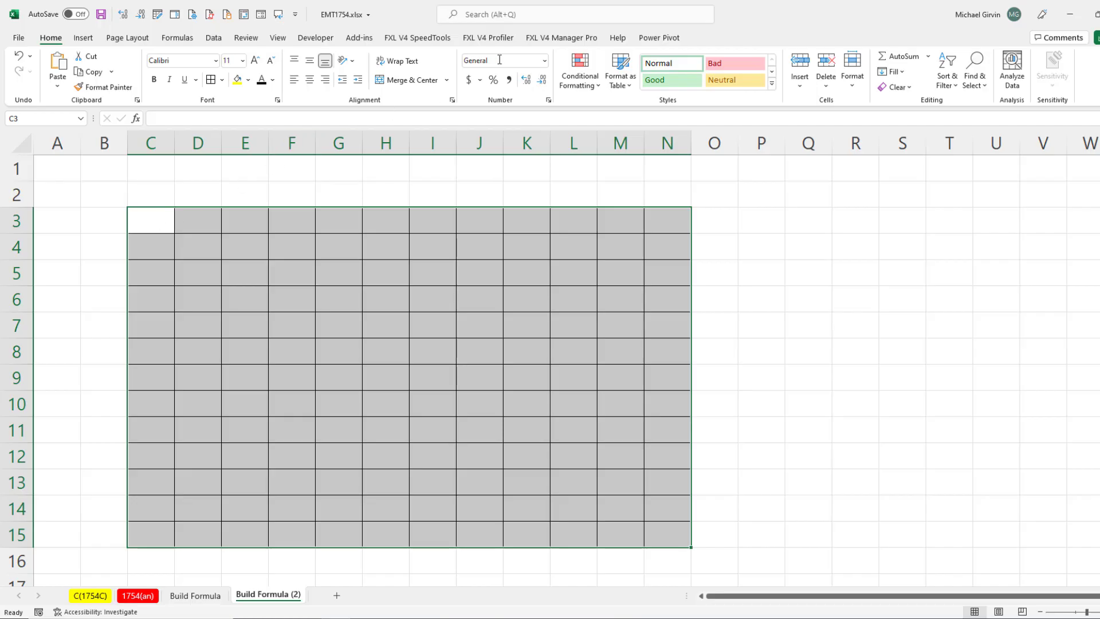
{"action": "left_click", "coordinate": [580, 72]}
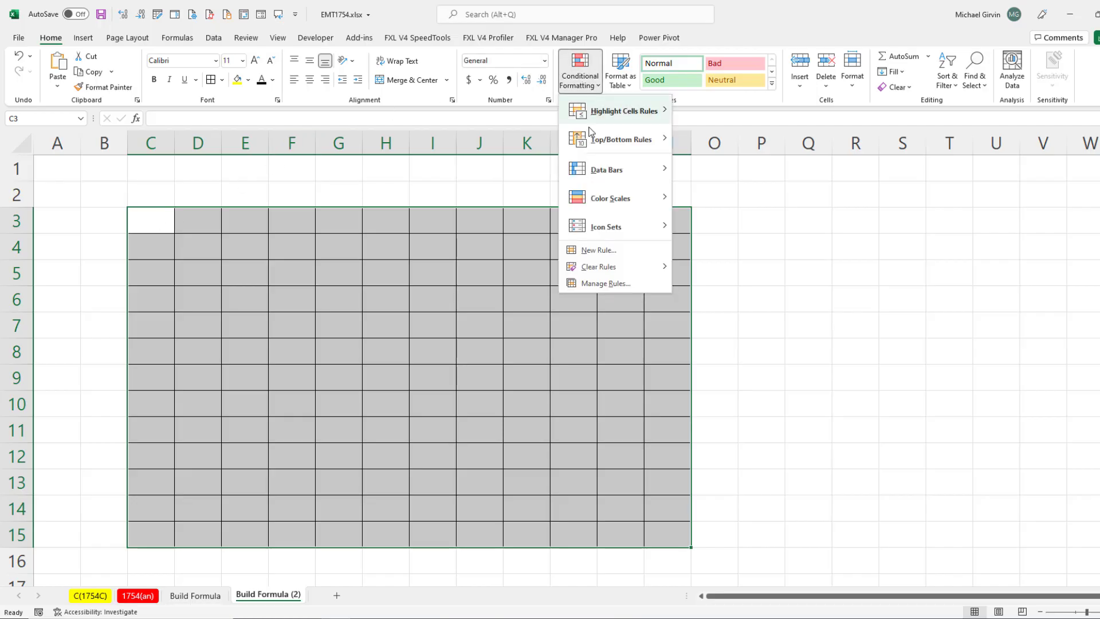
{"action": "left_click", "coordinate": [609, 253]}
{"action": "left_click", "coordinate": [428, 192]}
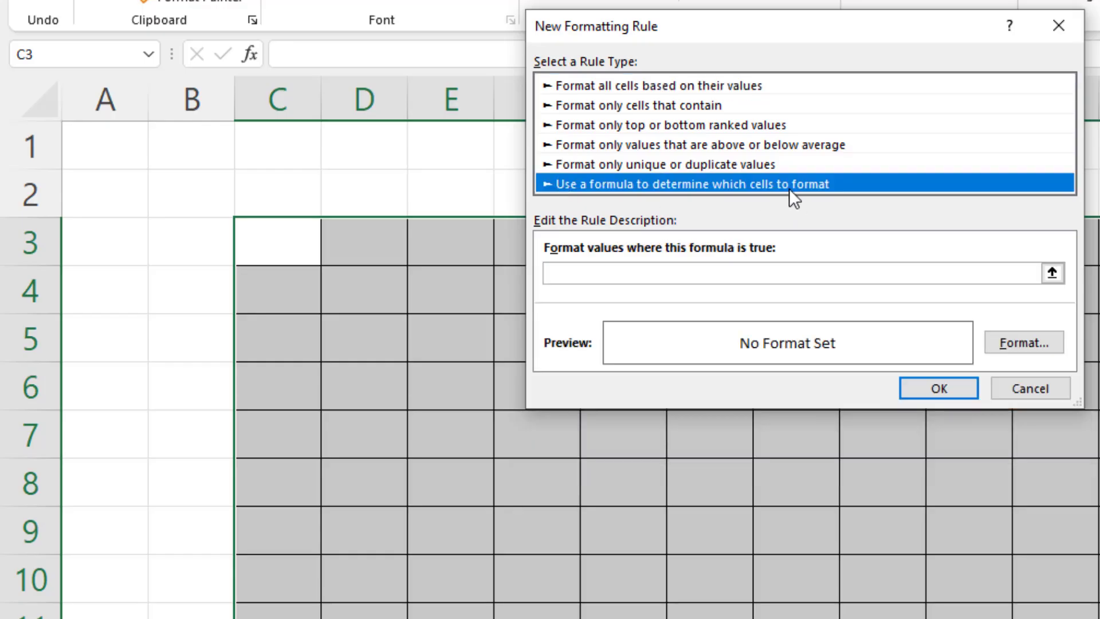
{"action": "left_click", "coordinate": [613, 274]}
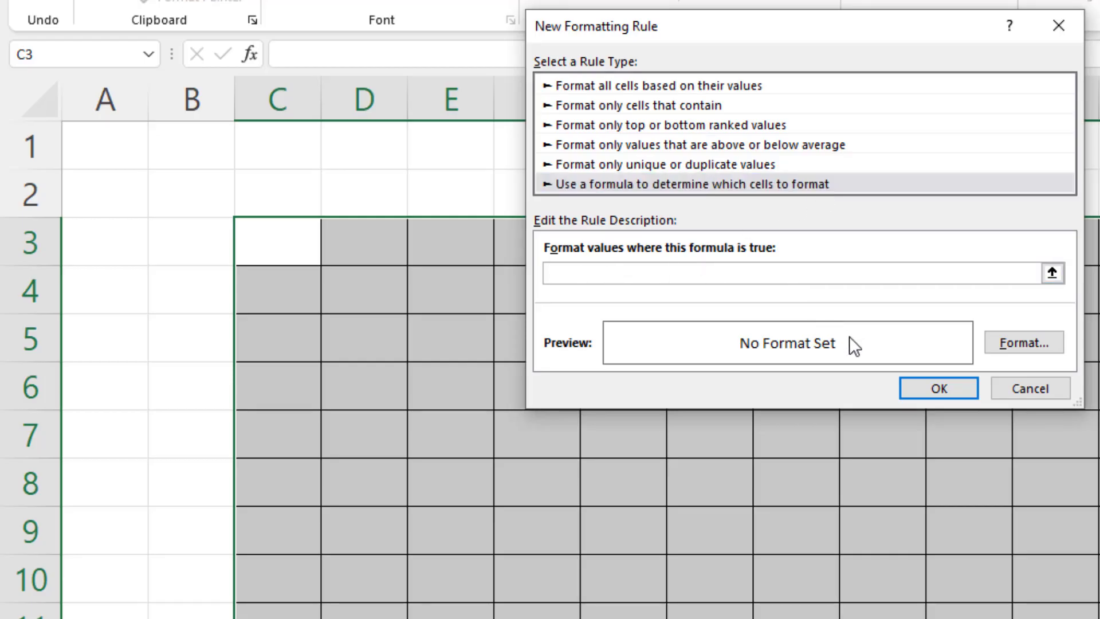
{"action": "key", "text": "ctrl+v"}
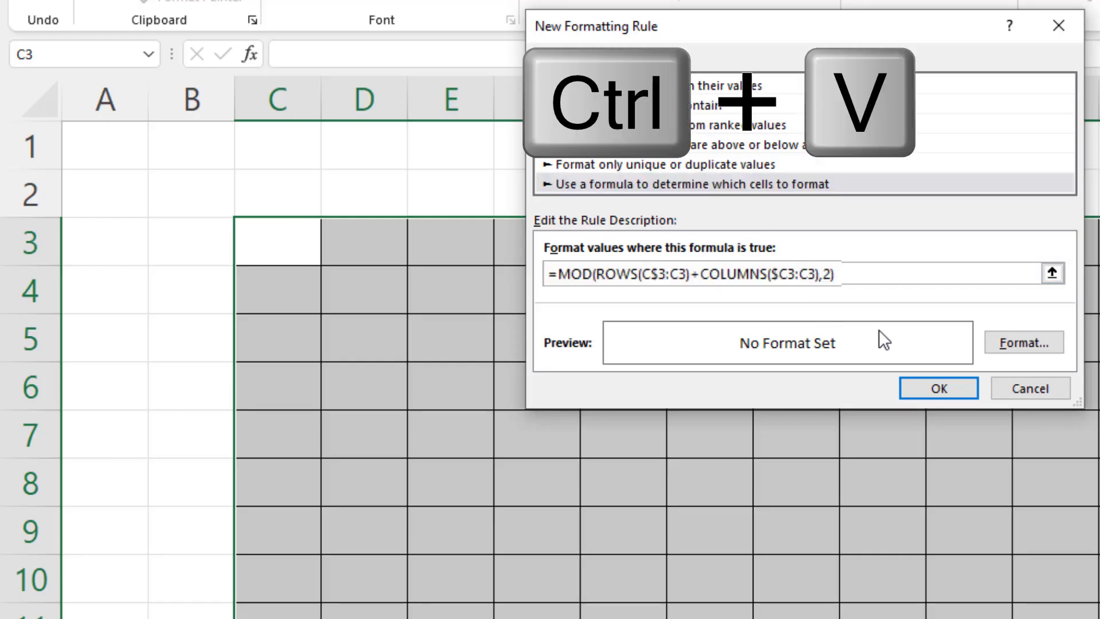
{"action": "left_click", "coordinate": [1005, 339]}
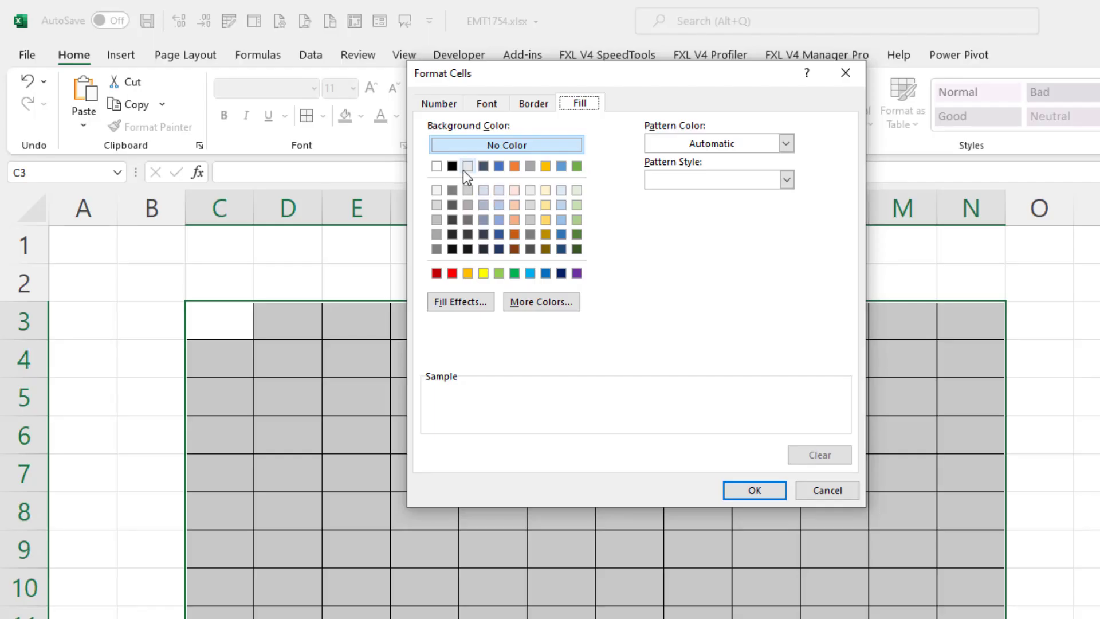
{"action": "left_click", "coordinate": [572, 46]}
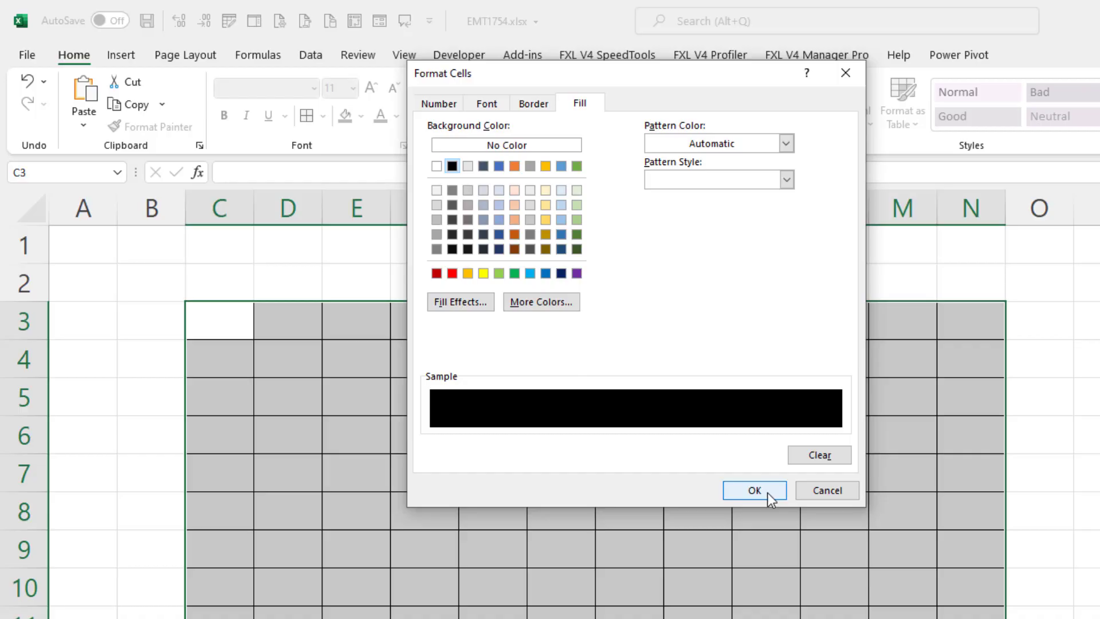
{"action": "left_click", "coordinate": [754, 485]}
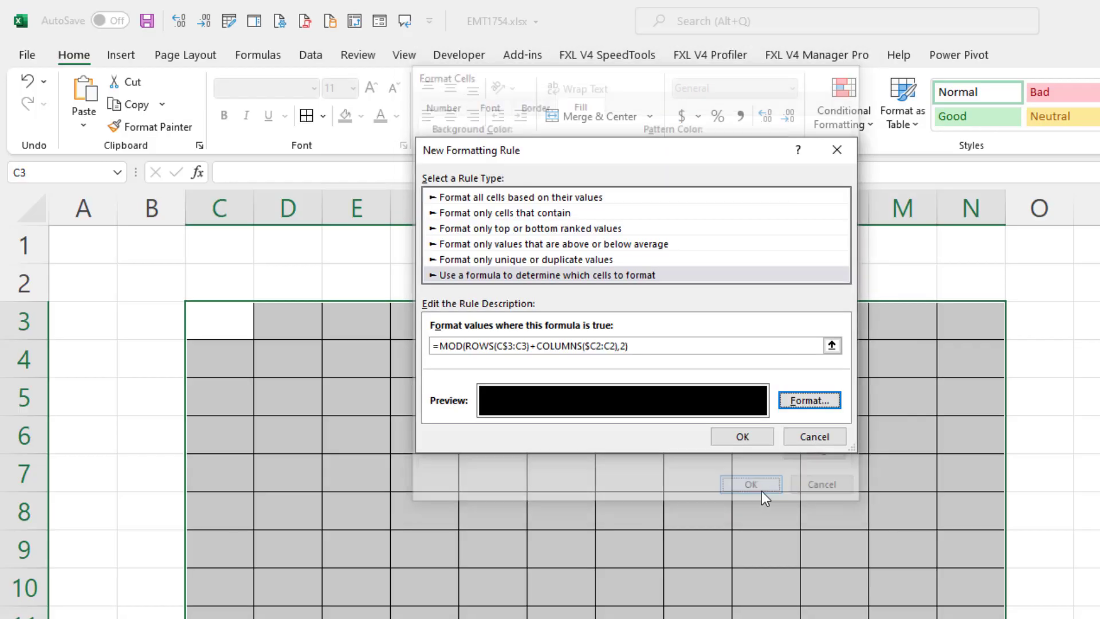
{"action": "left_click", "coordinate": [752, 439]}
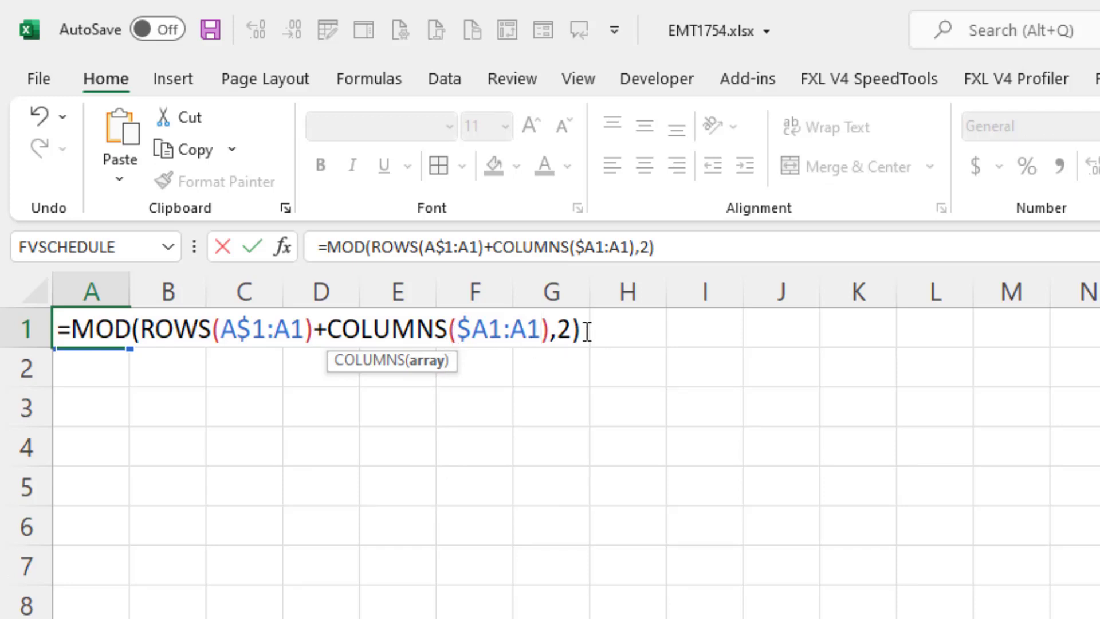
Step: Copy the A1-based MOD formula text from A1 and cancel the entry
{"action": "left_click_drag", "start_coordinate": [582, 329], "coordinate": [3, 324]}
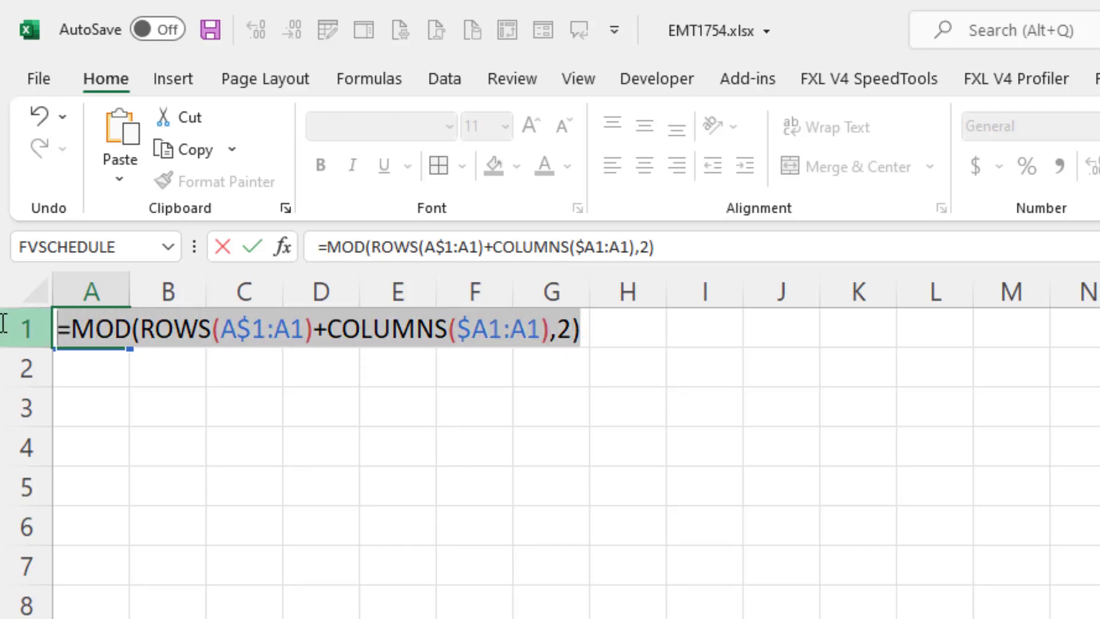
{"action": "key", "text": "ctrl+c"}
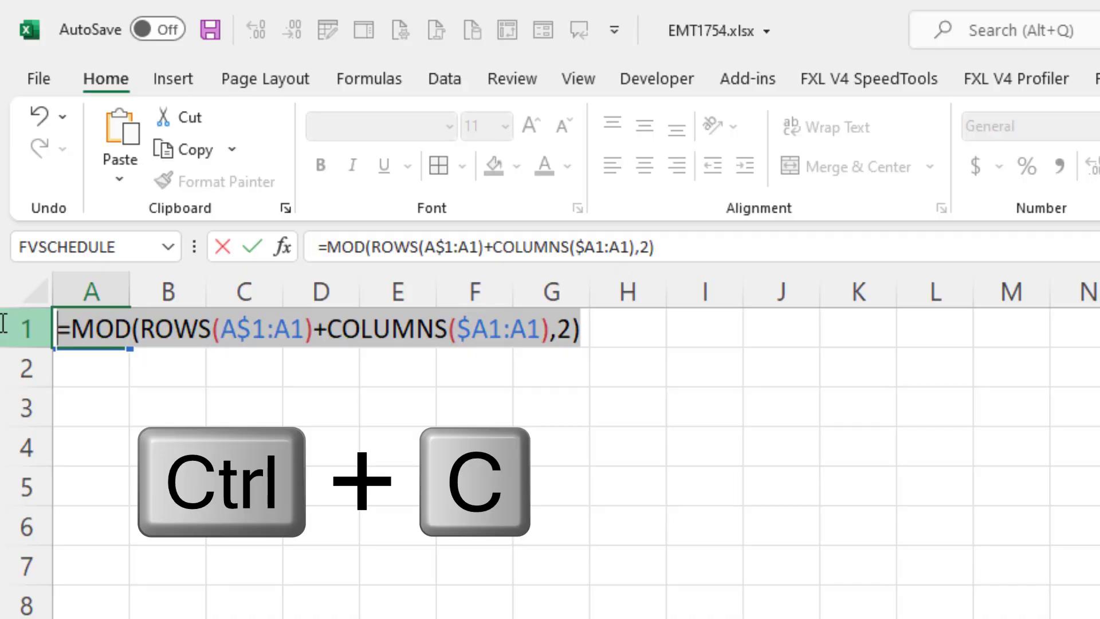
{"action": "key", "text": "Escape"}
Step: Apply a MOD(ROWS+COLUMNS,2) formula rule with black fill to A1:U21 via Alt,H,L,N
{"action": "left_click_drag", "start_coordinate": [44, 161], "coordinate": [781, 547]}
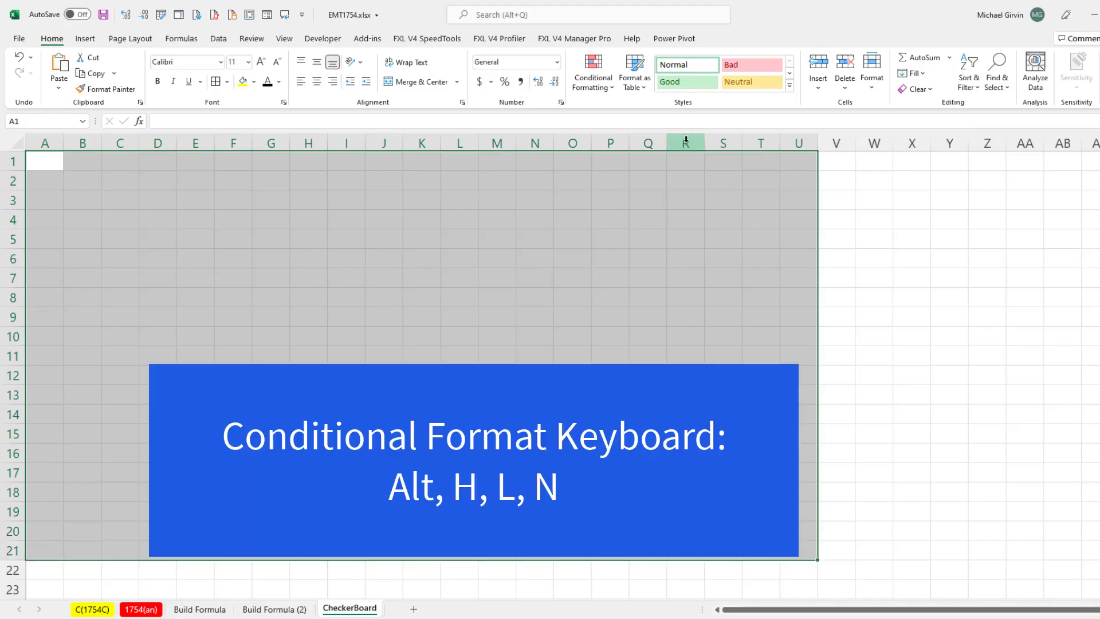
{"action": "key", "text": "alt"}
{"action": "key", "text": "h"}
{"action": "key", "text": "l"}
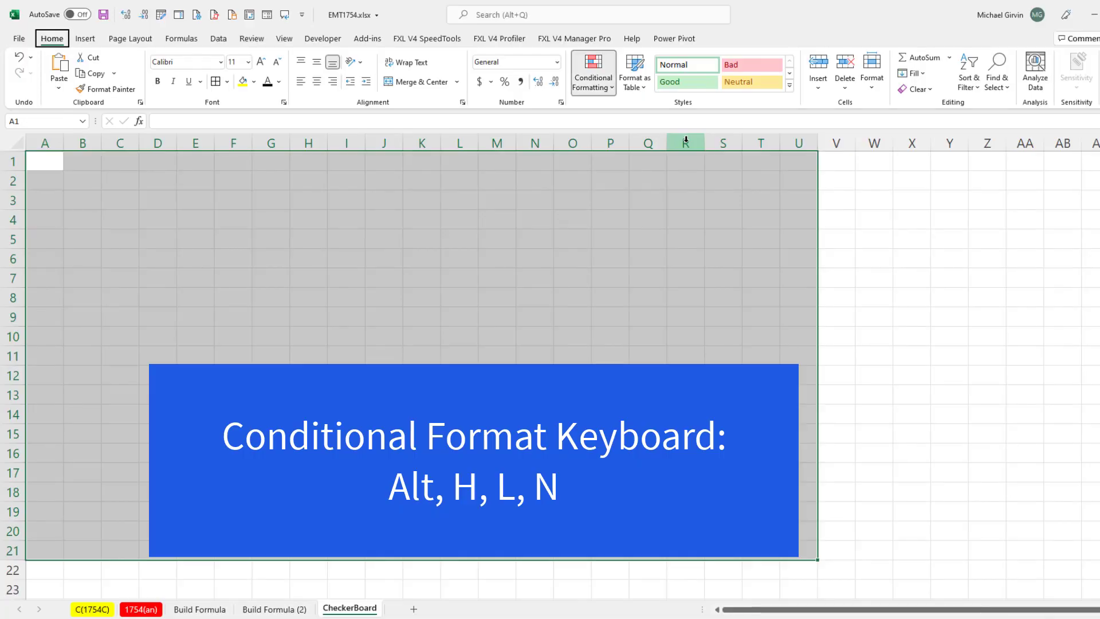
{"action": "key", "text": "n"}
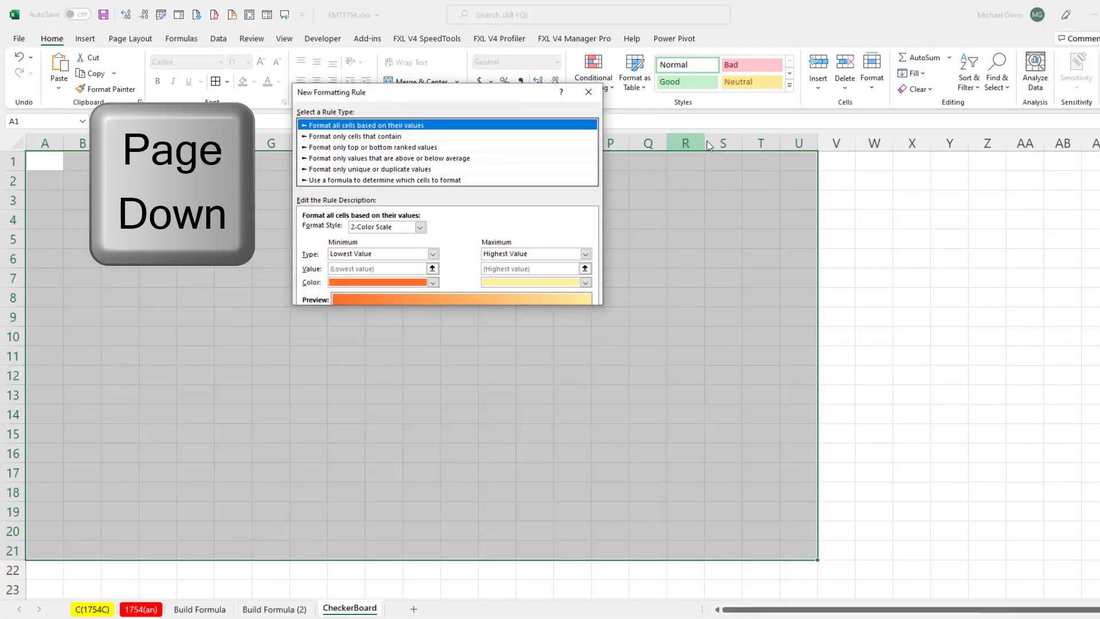
{"action": "key", "text": "Page_Down"}
{"action": "key", "text": "Tab"}
{"action": "key", "text": "ctrl+v"}
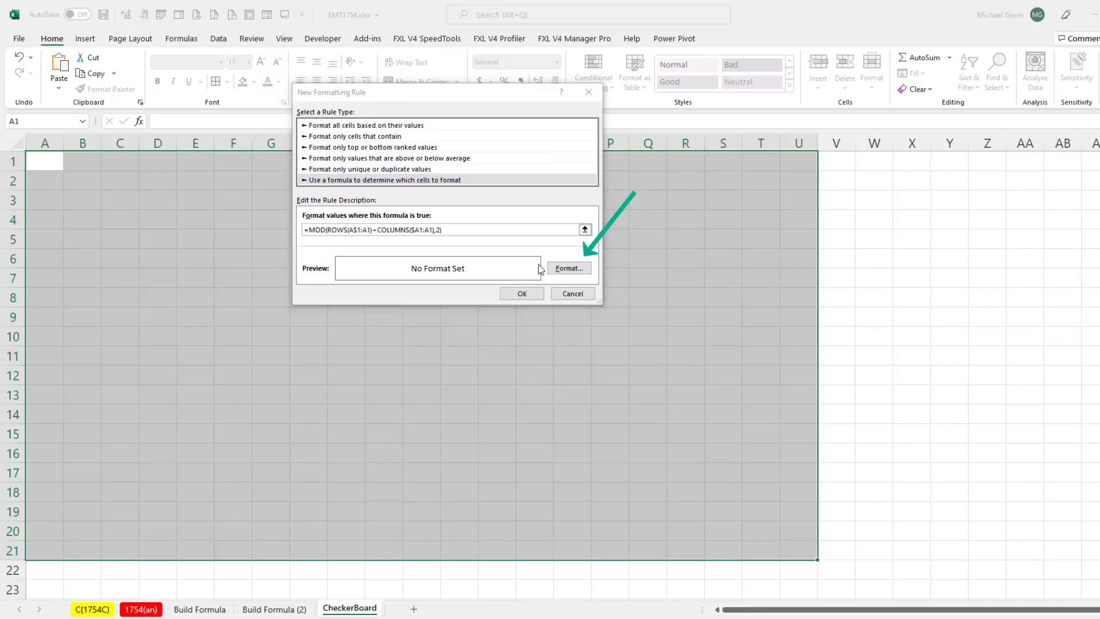
{"action": "left_click", "coordinate": [564, 269]}
{"action": "left_click", "coordinate": [318, 103]}
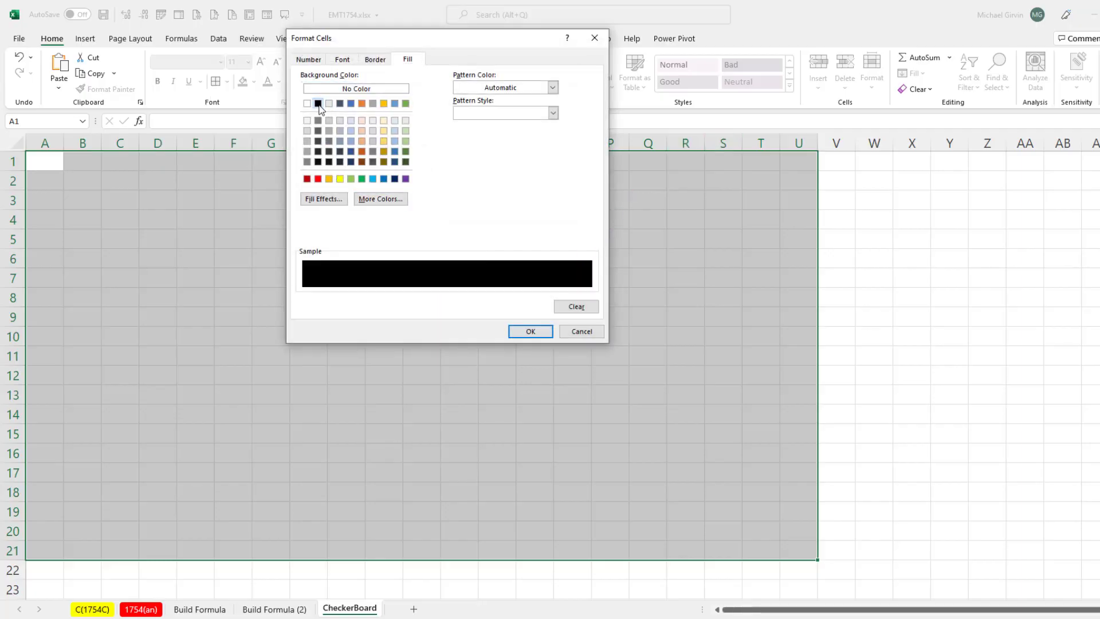
{"action": "left_click", "coordinate": [529, 331]}
{"action": "left_click", "coordinate": [522, 294]}
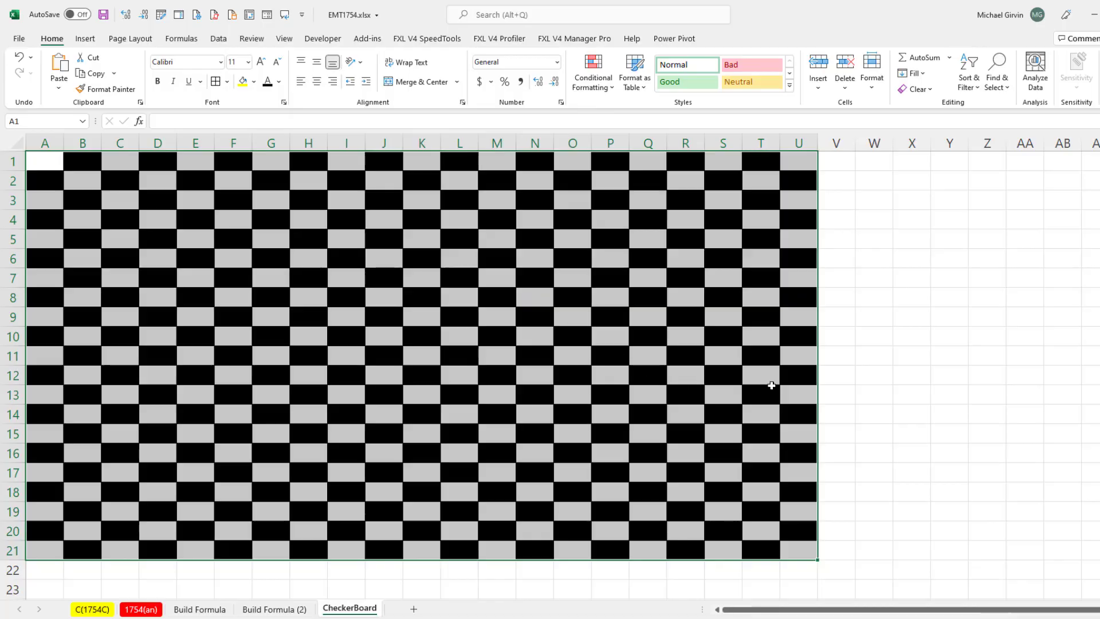
Step: Narrow columns C, I, K, N and P to width 0.75
{"action": "scroll", "coordinate": [853, 402], "scroll_direction": "down", "scroll_amount": 3}
{"action": "left_click_drag", "start_coordinate": [818, 385], "coordinate": [1068, 580]}
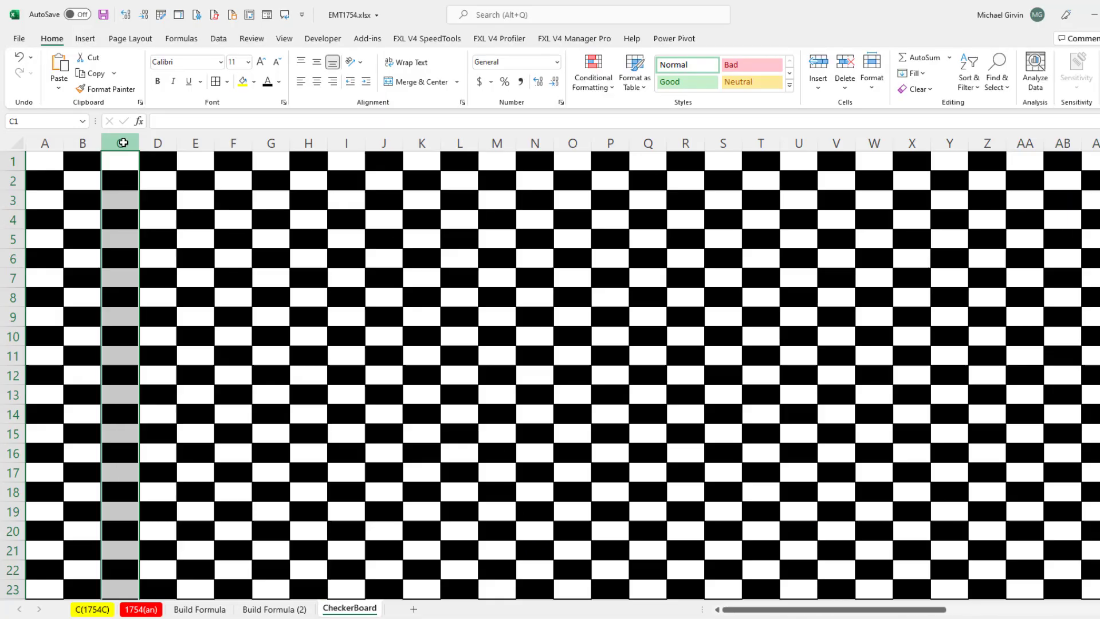
{"action": "left_click", "coordinate": [352, 142], "text": "ctrl"}
{"action": "left_click", "coordinate": [421, 142], "text": "ctrl"}
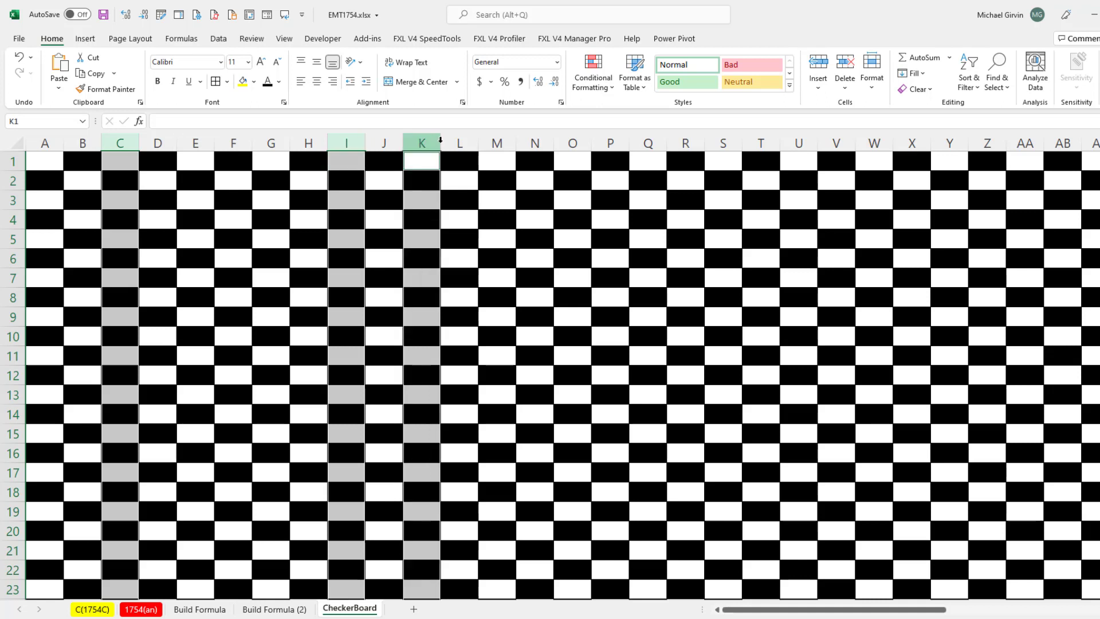
{"action": "left_click", "coordinate": [536, 143], "text": "ctrl"}
{"action": "left_click", "coordinate": [610, 143], "text": "ctrl"}
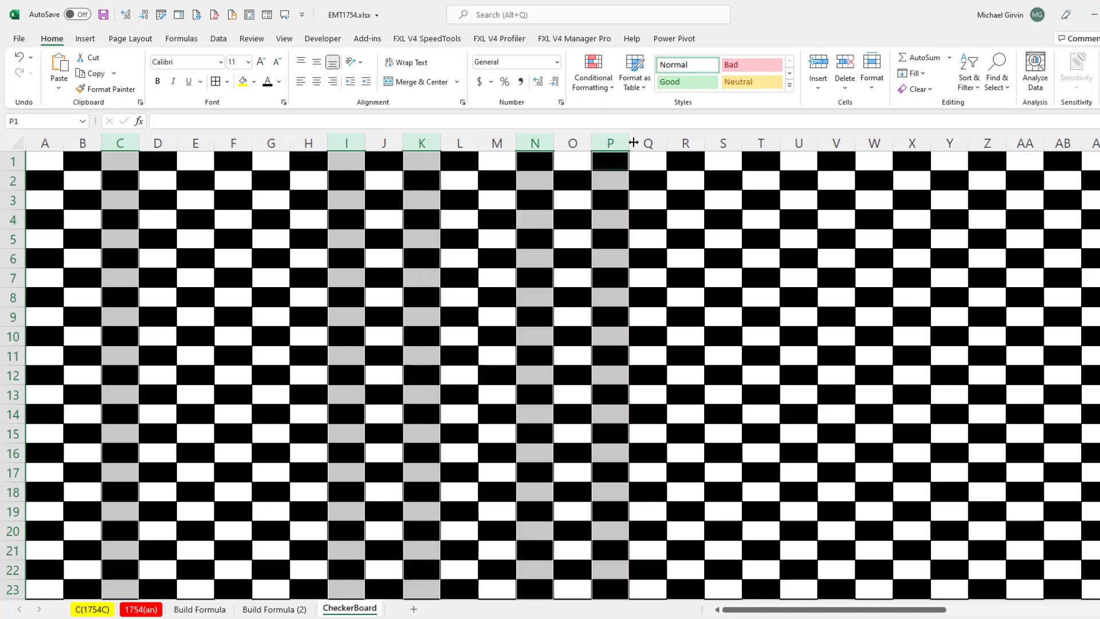
{"action": "left_click_drag", "start_coordinate": [629, 143], "coordinate": [599, 150]}
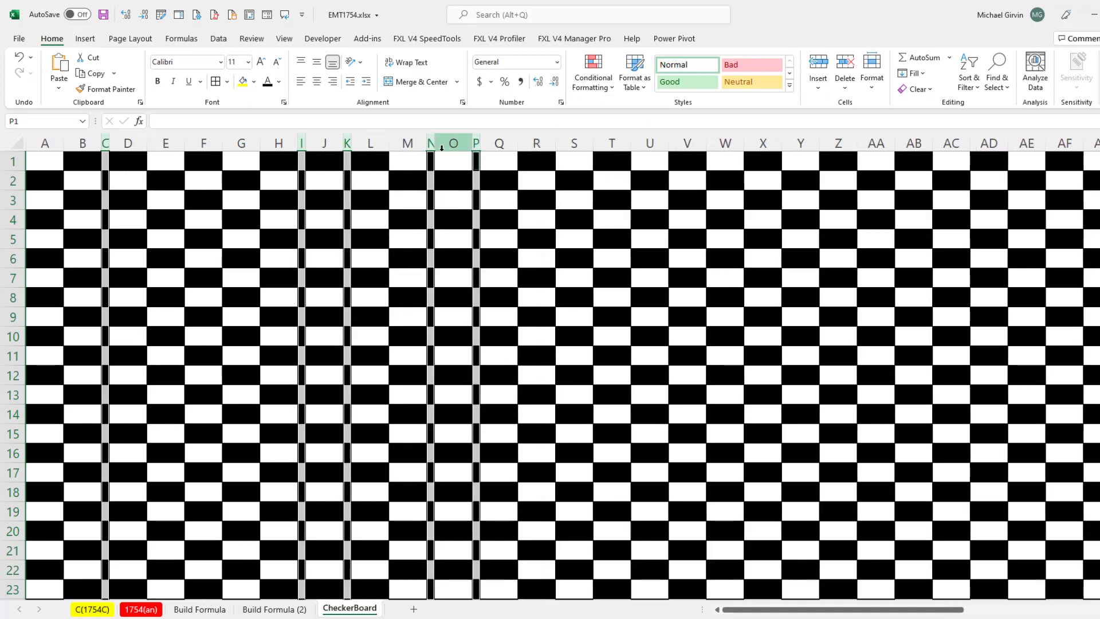
Step: Shrink rows 3, 6, 7 and 17 to a tiny height, then view Build Formula (2)
{"action": "left_click", "coordinate": [14, 554], "text": "ctrl"}
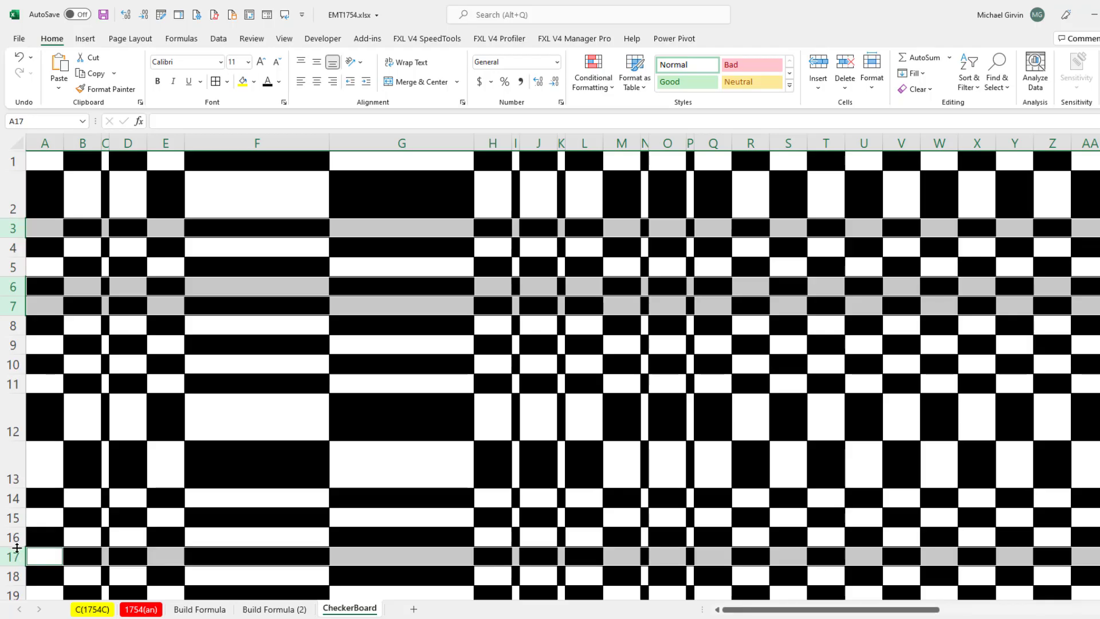
{"action": "left_click_drag", "start_coordinate": [17, 548], "coordinate": [17, 532]}
{"action": "left_click", "coordinate": [461, 398]}
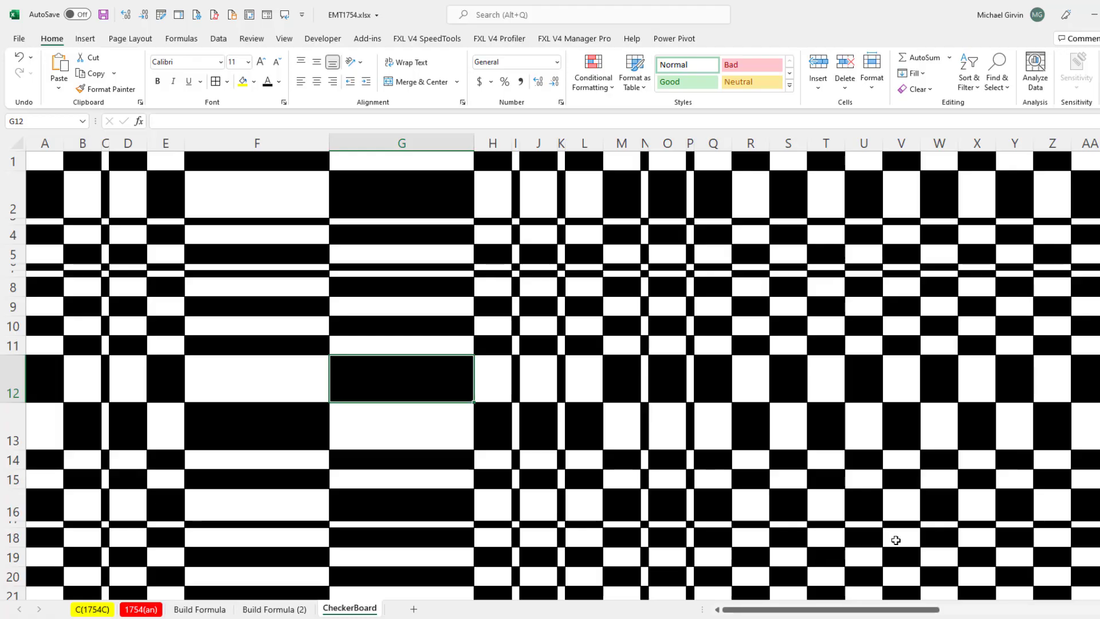
{"action": "left_click", "coordinate": [280, 609]}
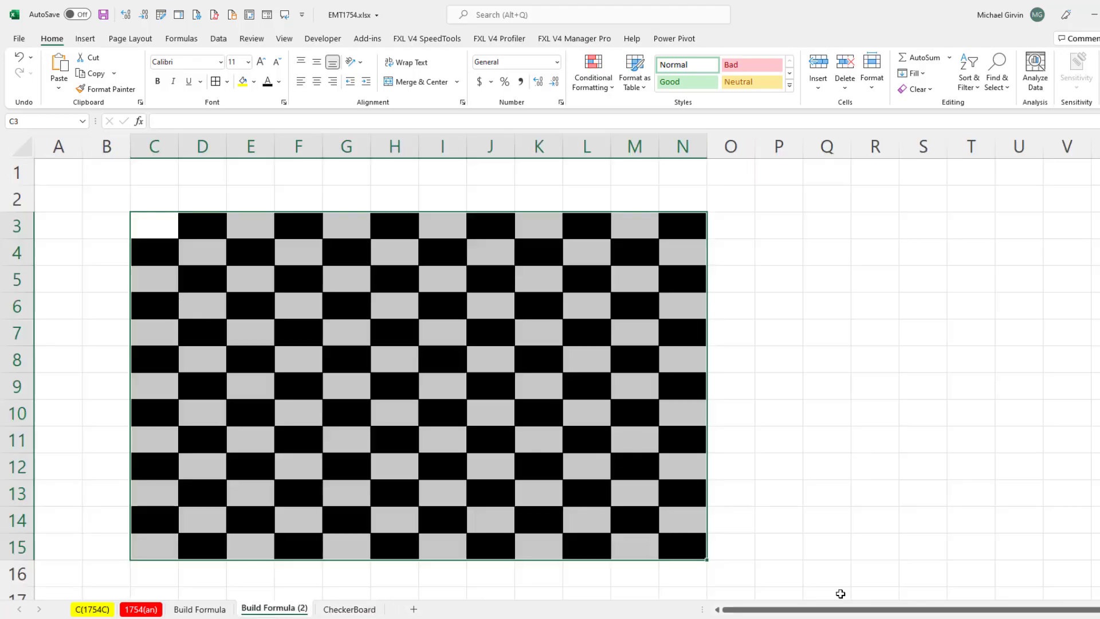